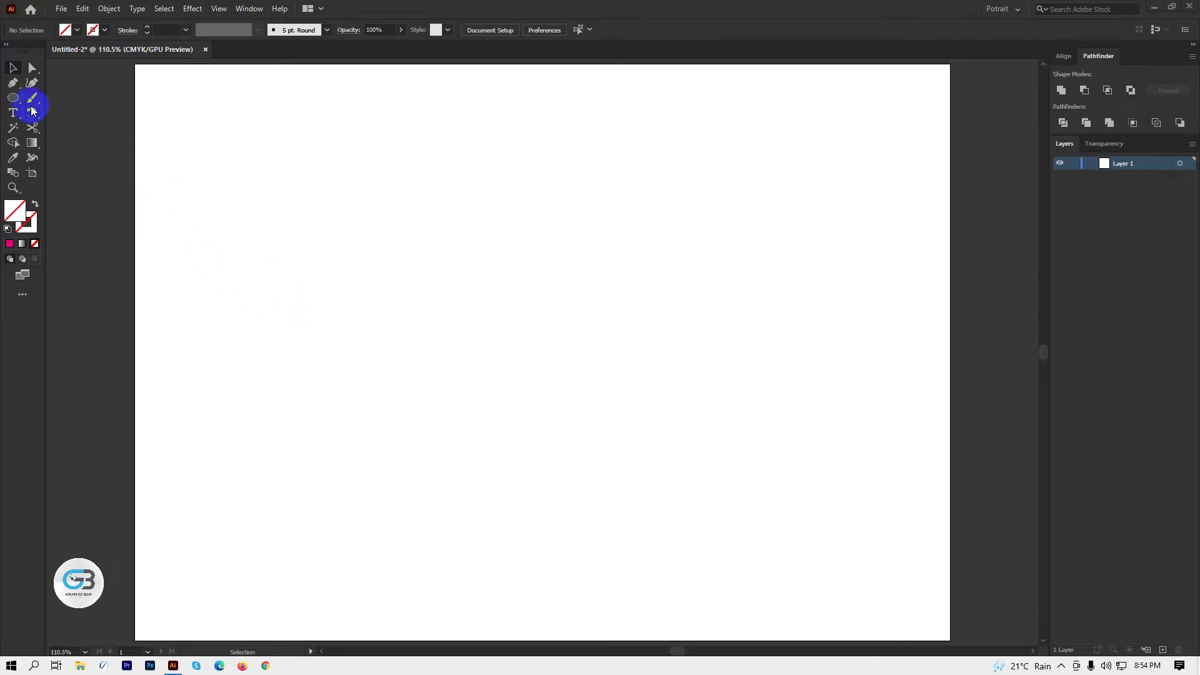
# - Select the Ellipse Tool from the shape tool flyout
pyautogui.click(13, 97)
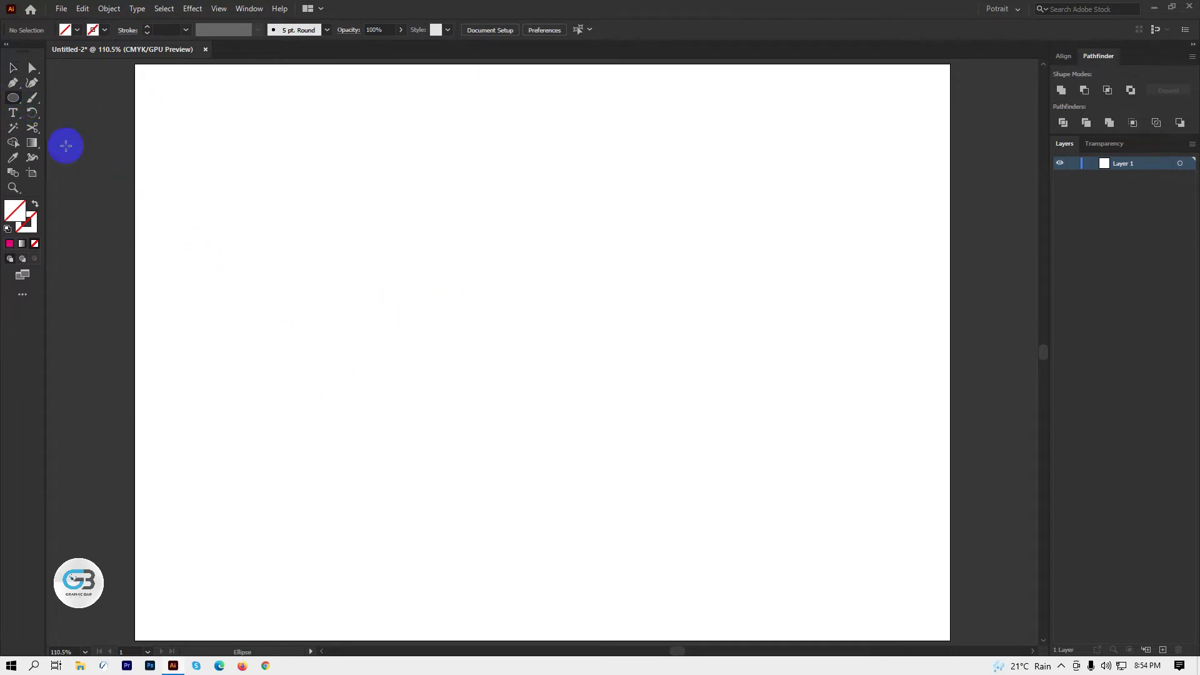
pyautogui.click(14, 100)
pyautogui.click(77, 115)
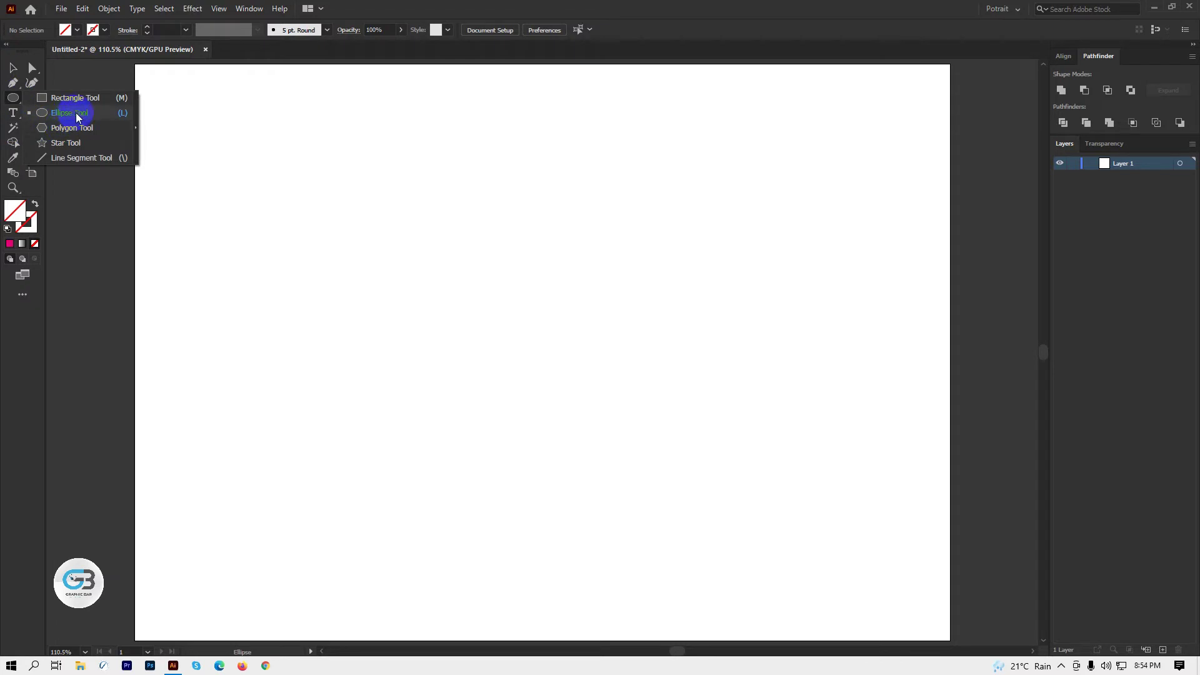
# - Set the stroke colour to green and the stroke weight to 5 pt
pyautogui.click(105, 30)
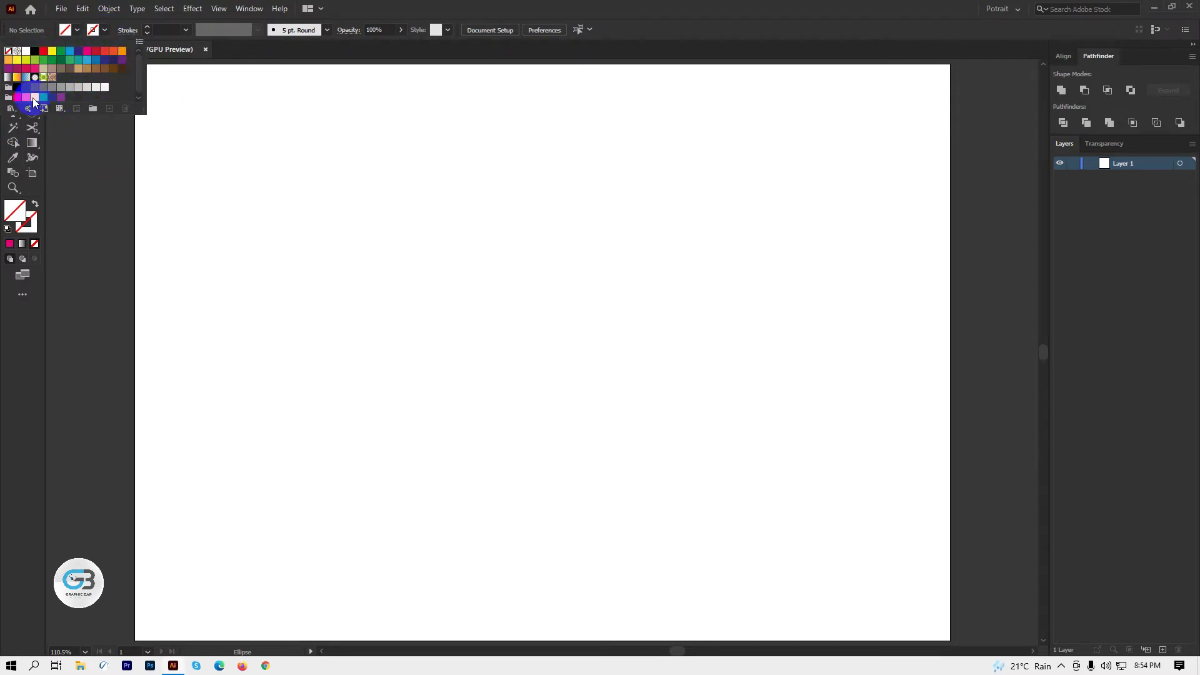
pyautogui.click(60, 60)
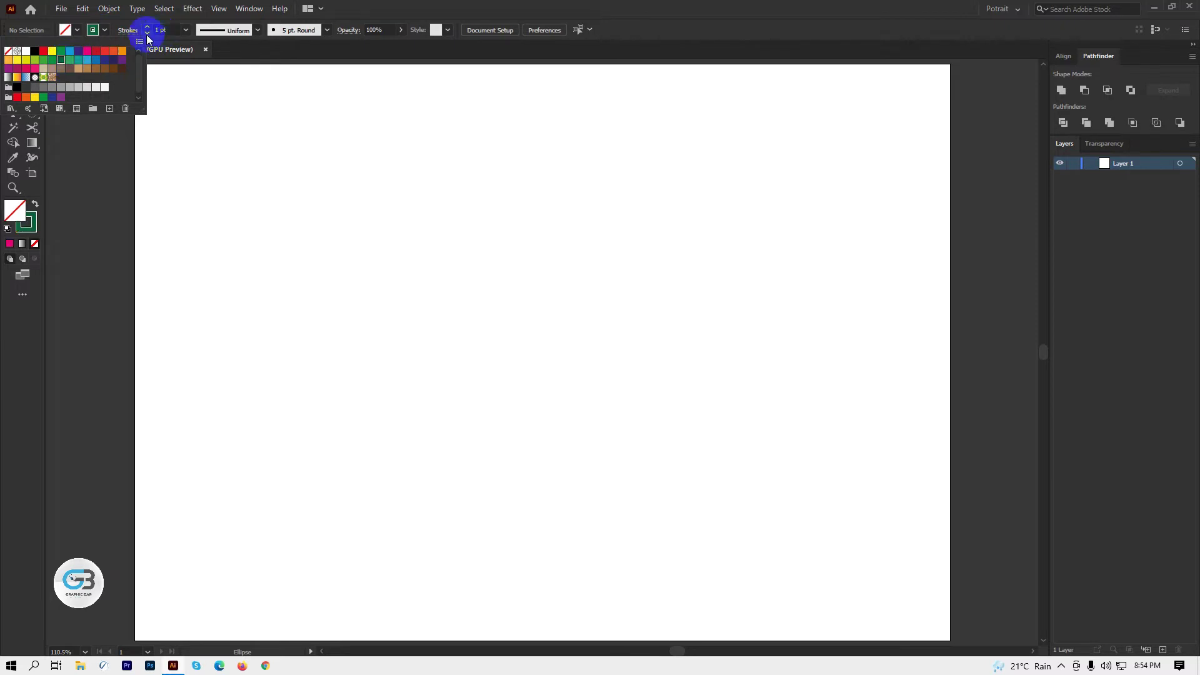
pyautogui.click(185, 30)
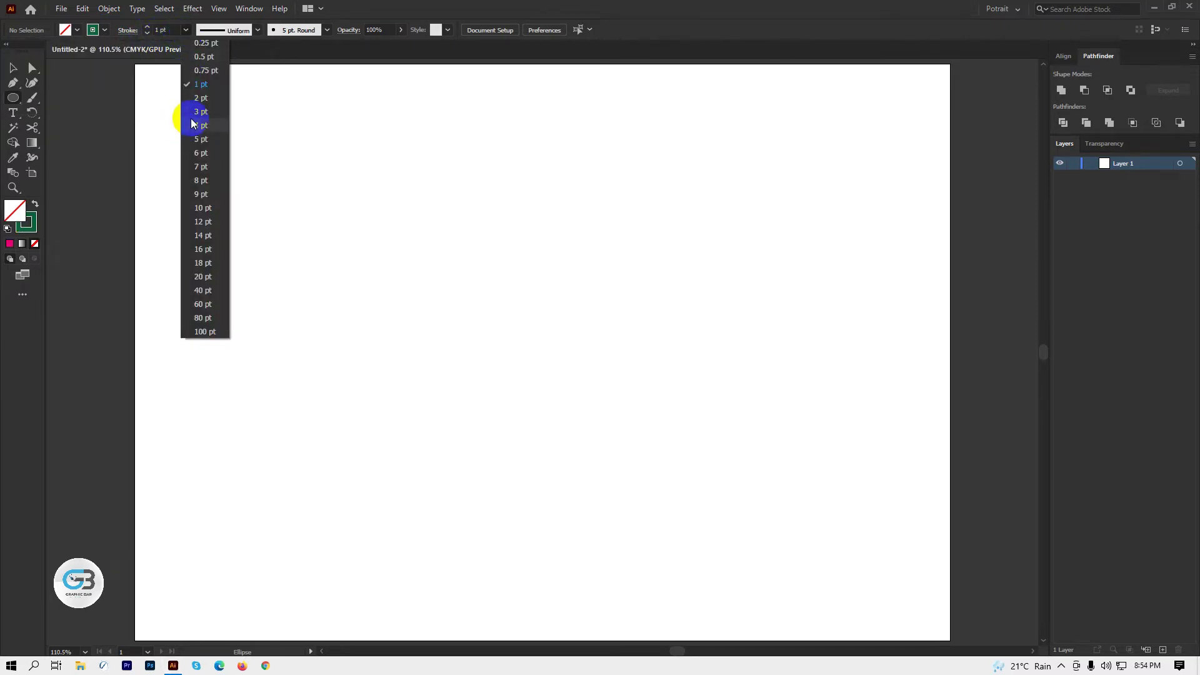
pyautogui.click(200, 139)
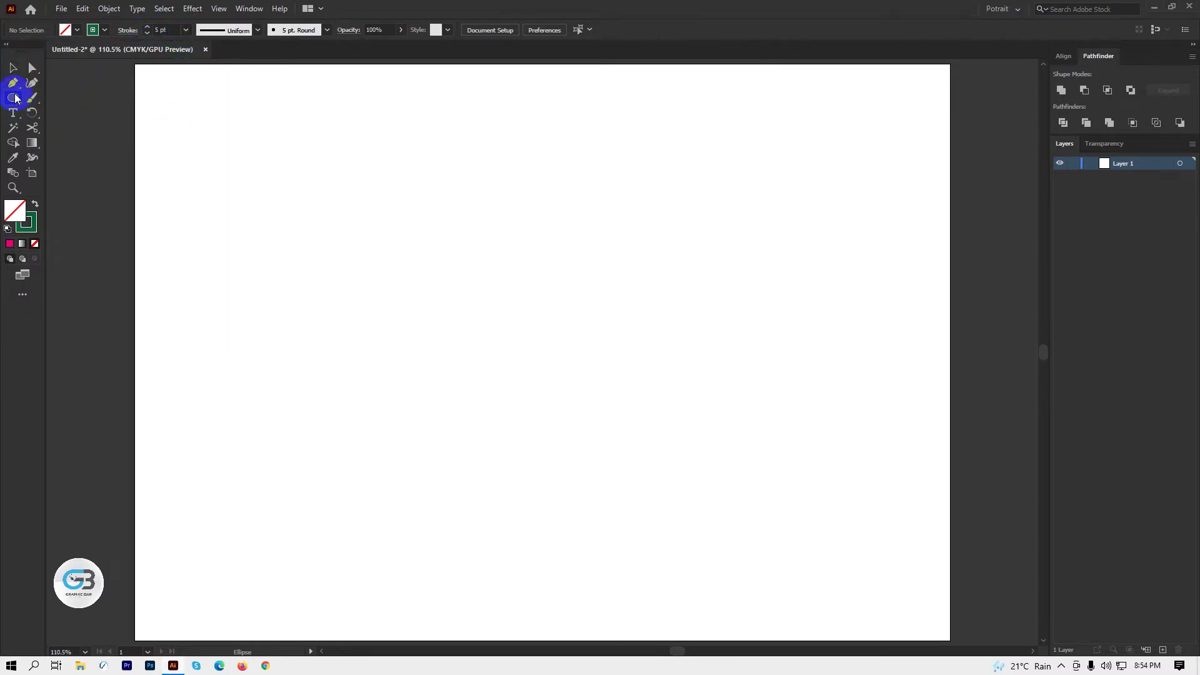
pyautogui.click(15, 98)
# - Draw a green circle, scale it to 104.24 mm, and centre it on the artboard
pyautogui.moveTo(412, 257); pyautogui.dragTo(481, 401)
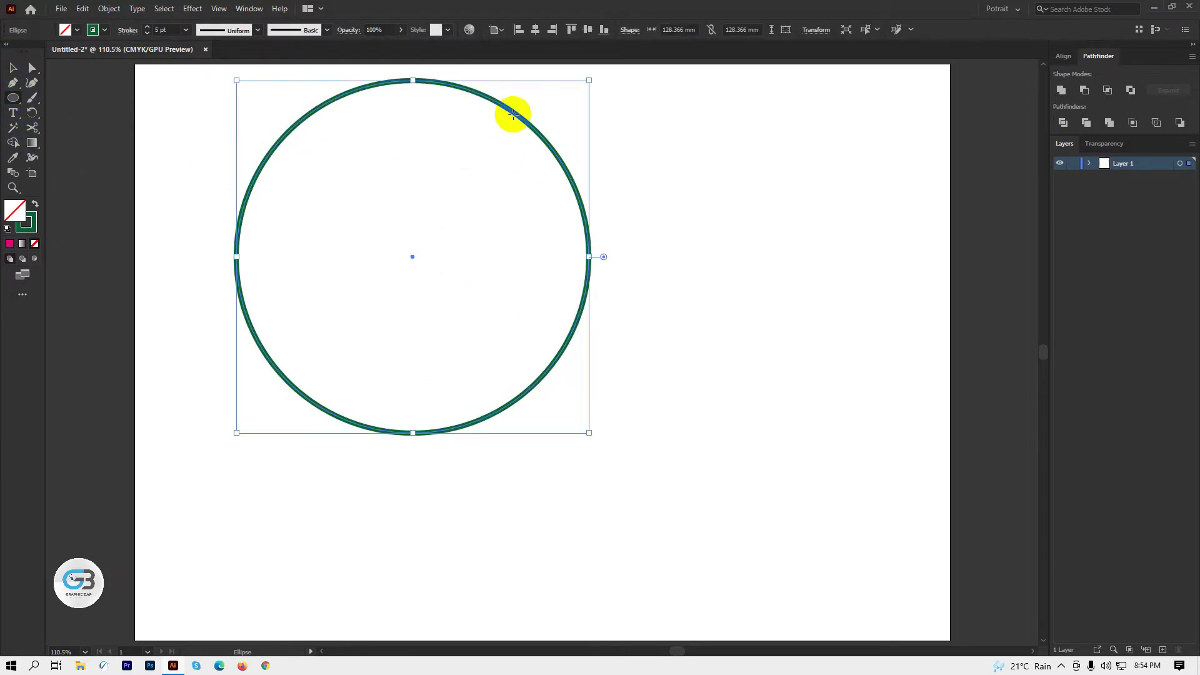
pyautogui.click(14, 67)
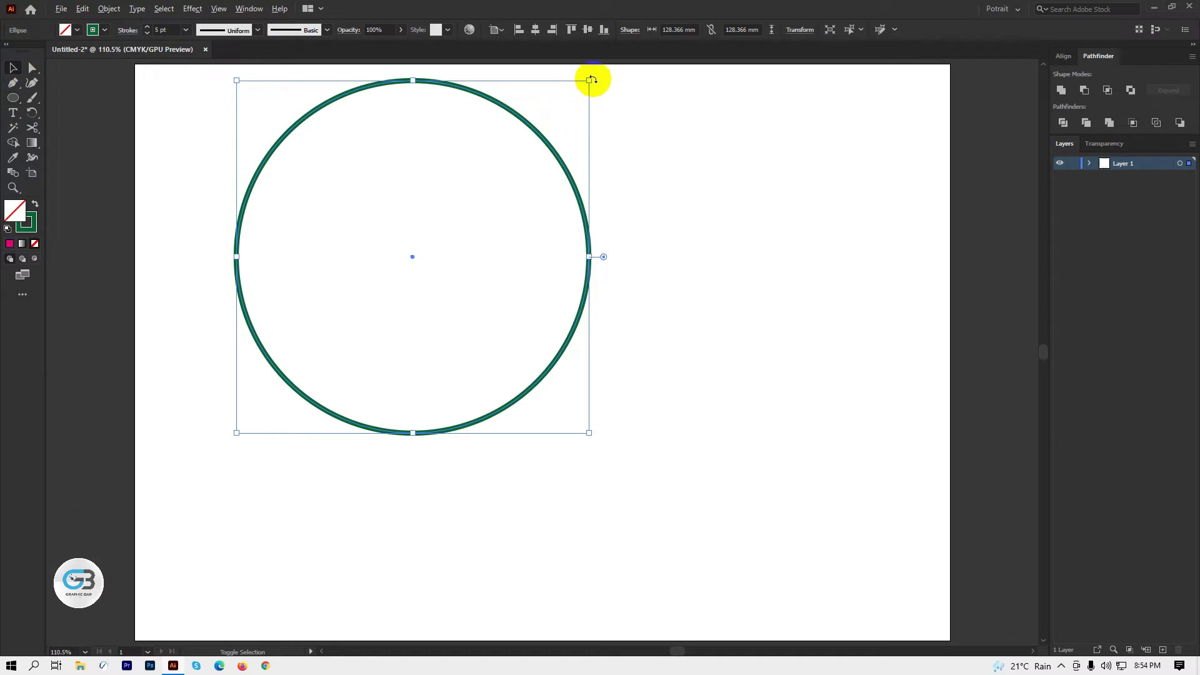
pyautogui.moveTo(591, 80); pyautogui.dragTo(555, 113)
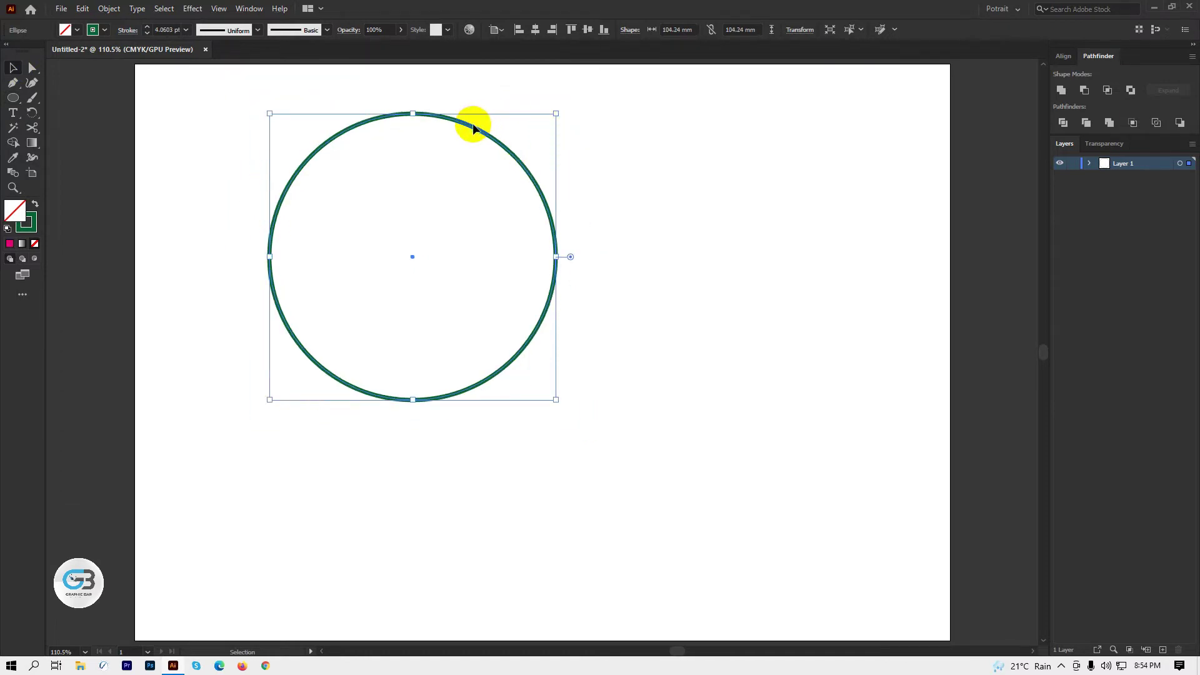
pyautogui.click(535, 29)
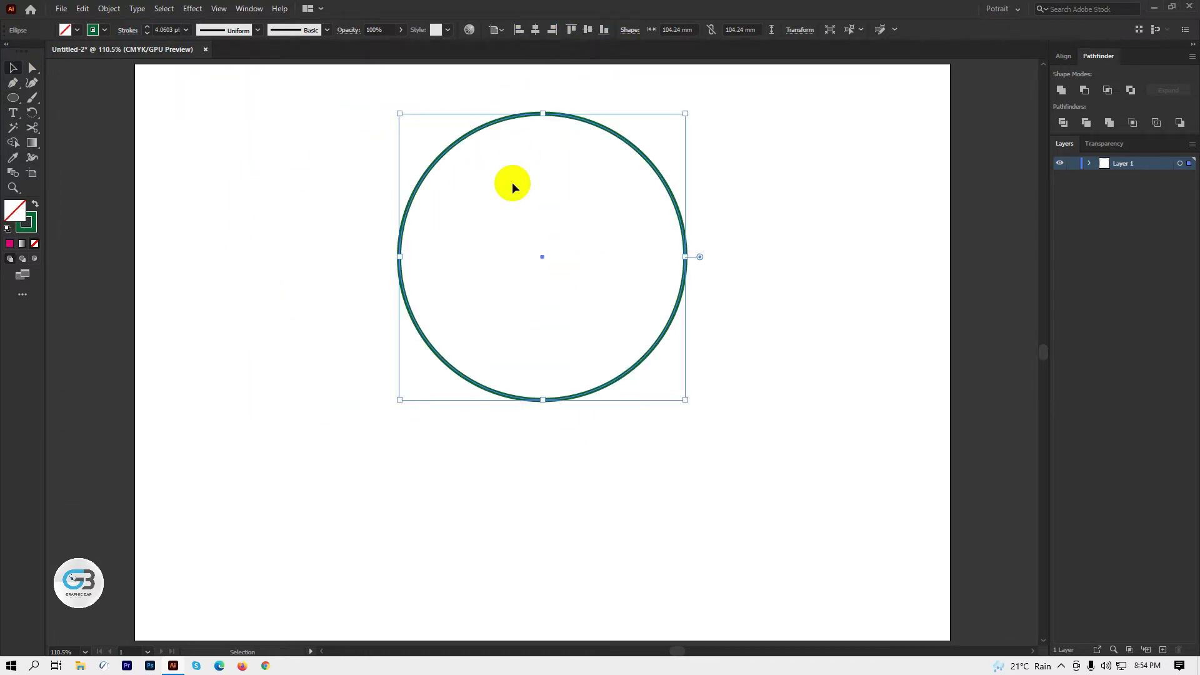
pyautogui.click(587, 29)
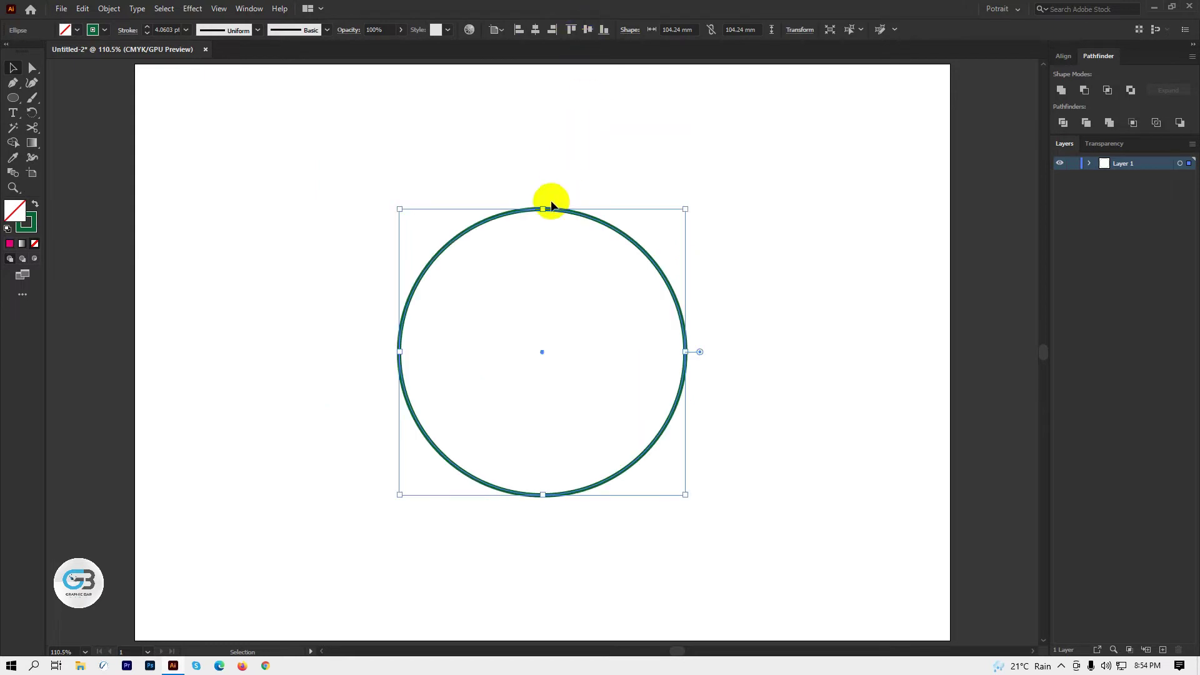
# - Move the circle left and Alt+Shift-drag an overlapping copy to the right
pyautogui.moveTo(553, 208); pyautogui.dragTo(445, 208)
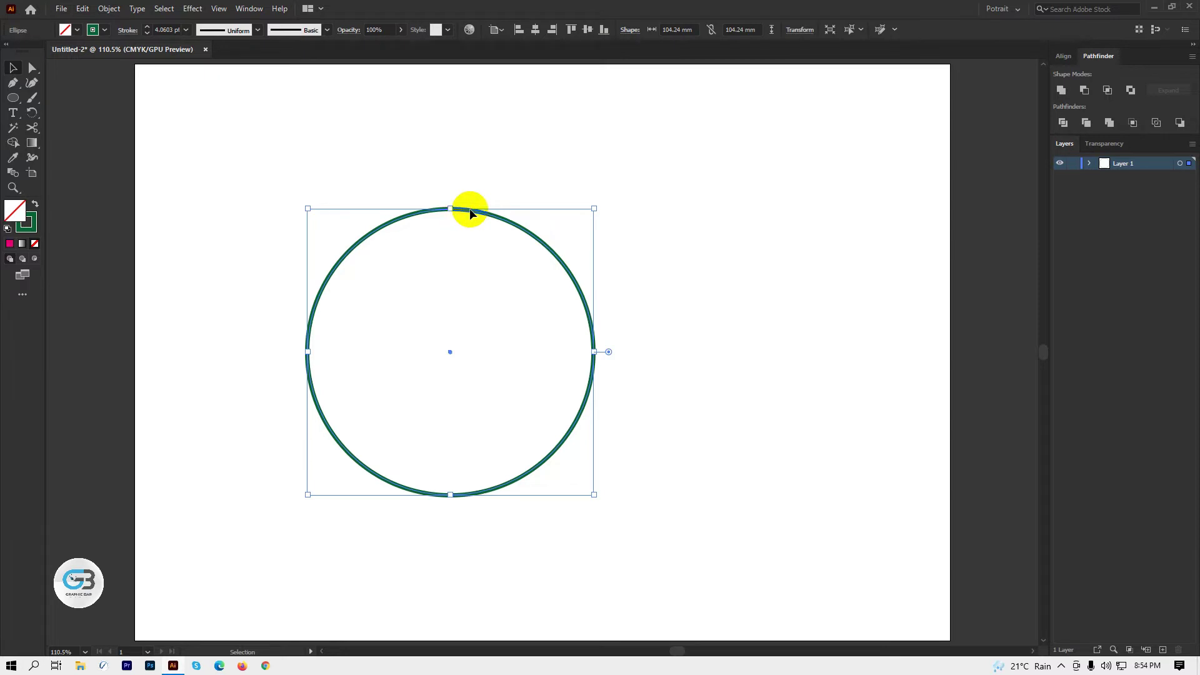
pyautogui.click(470, 210)
pyautogui.click(464, 214)
pyautogui.moveTo(463, 212); pyautogui.dragTo(607, 220)
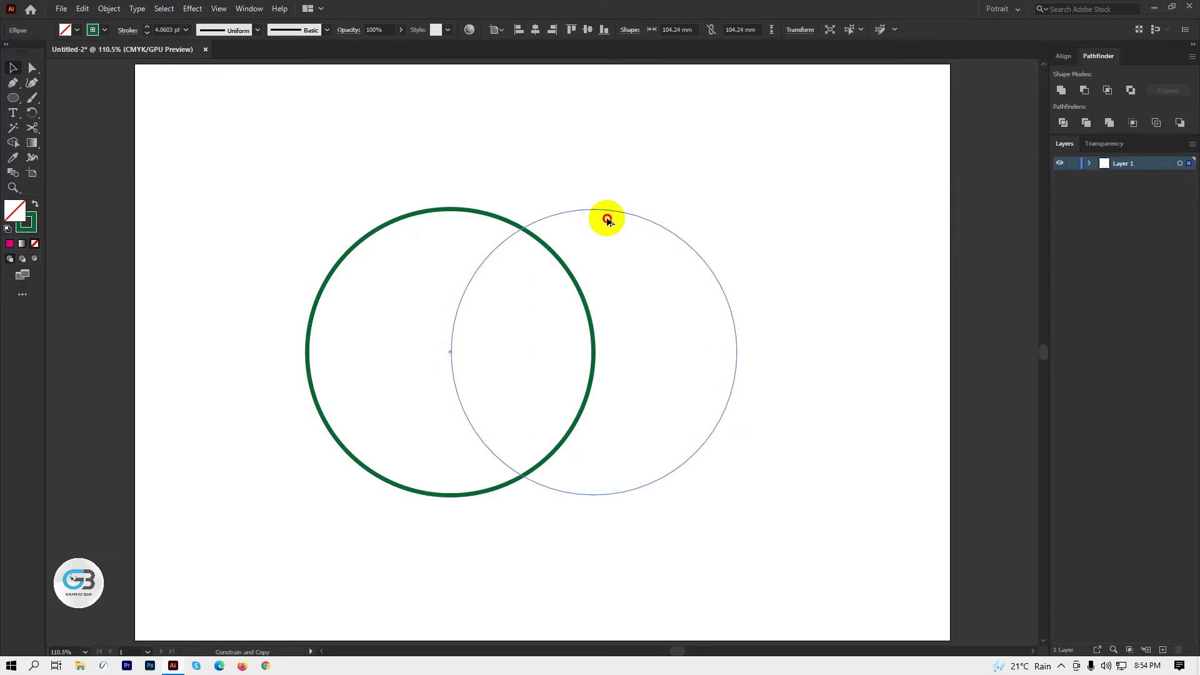
pyautogui.moveTo(607, 220); pyautogui.dragTo(607, 220)
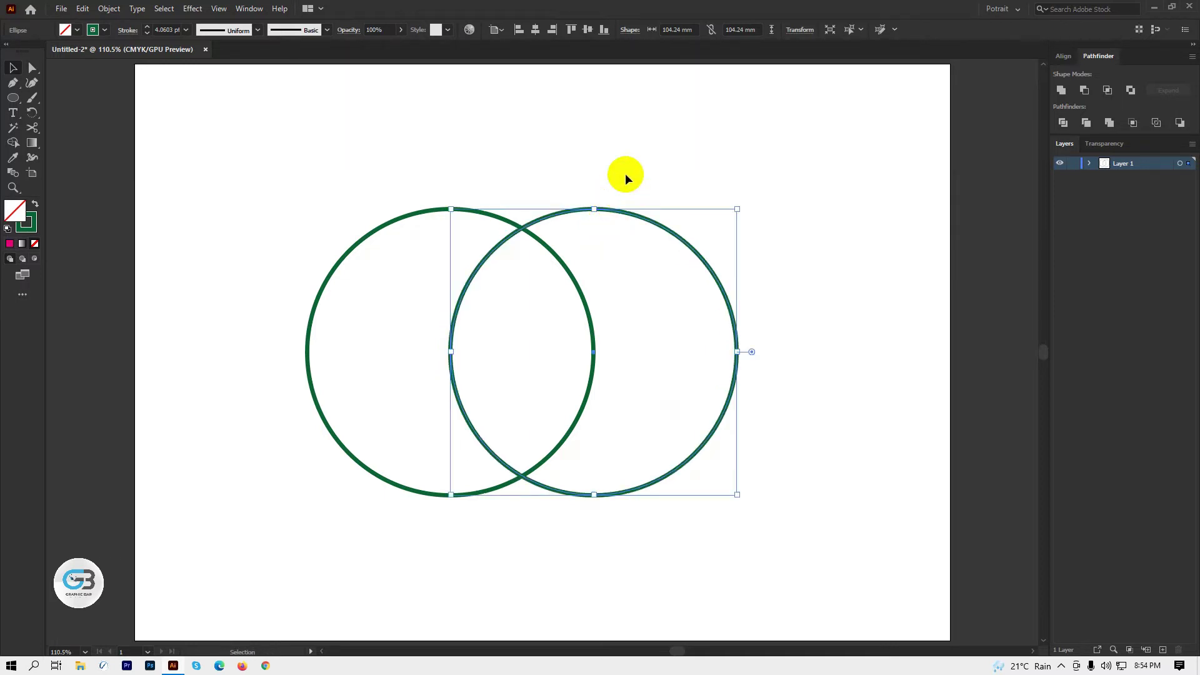
pyautogui.click(218, 139)
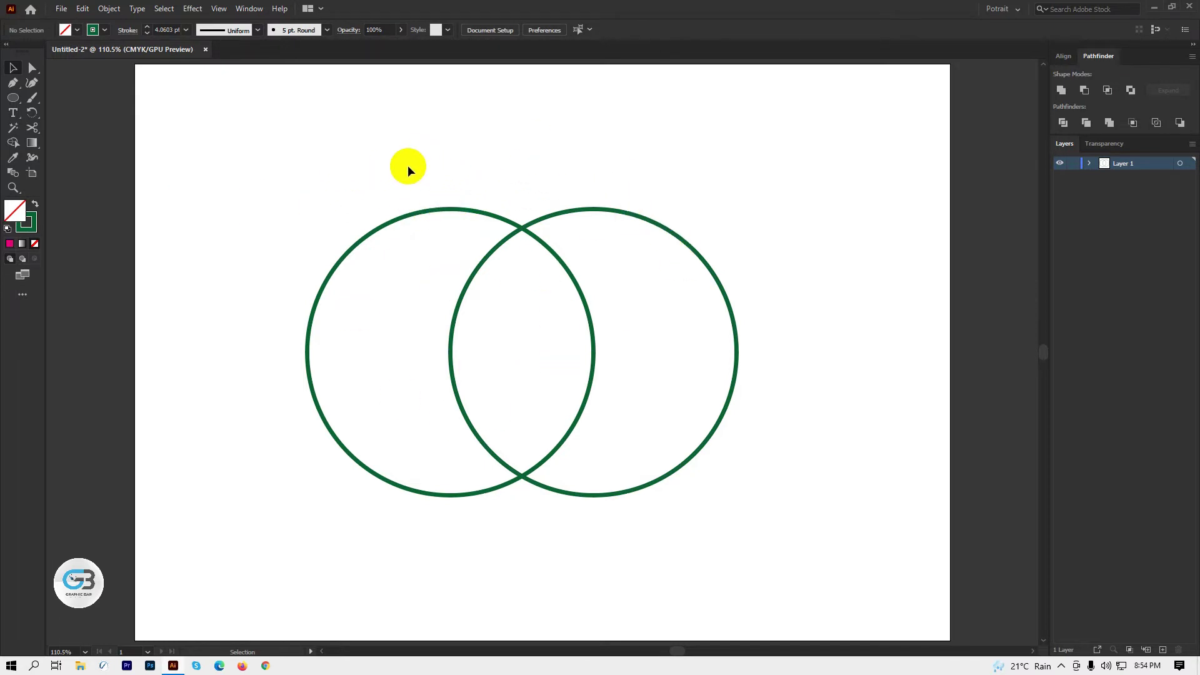
# - Use Shape Builder to merge and remove the lens and right crescent, then select the left crescent
pyautogui.moveTo(407, 169); pyautogui.dragTo(738, 495)
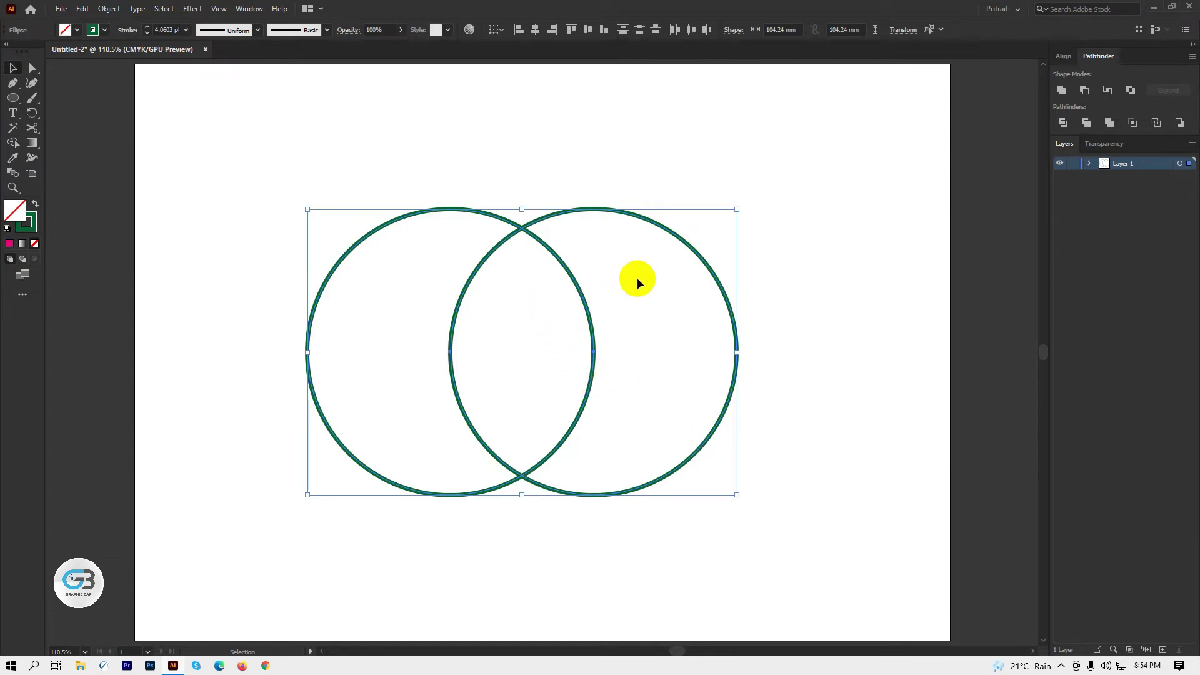
pyautogui.click(13, 143)
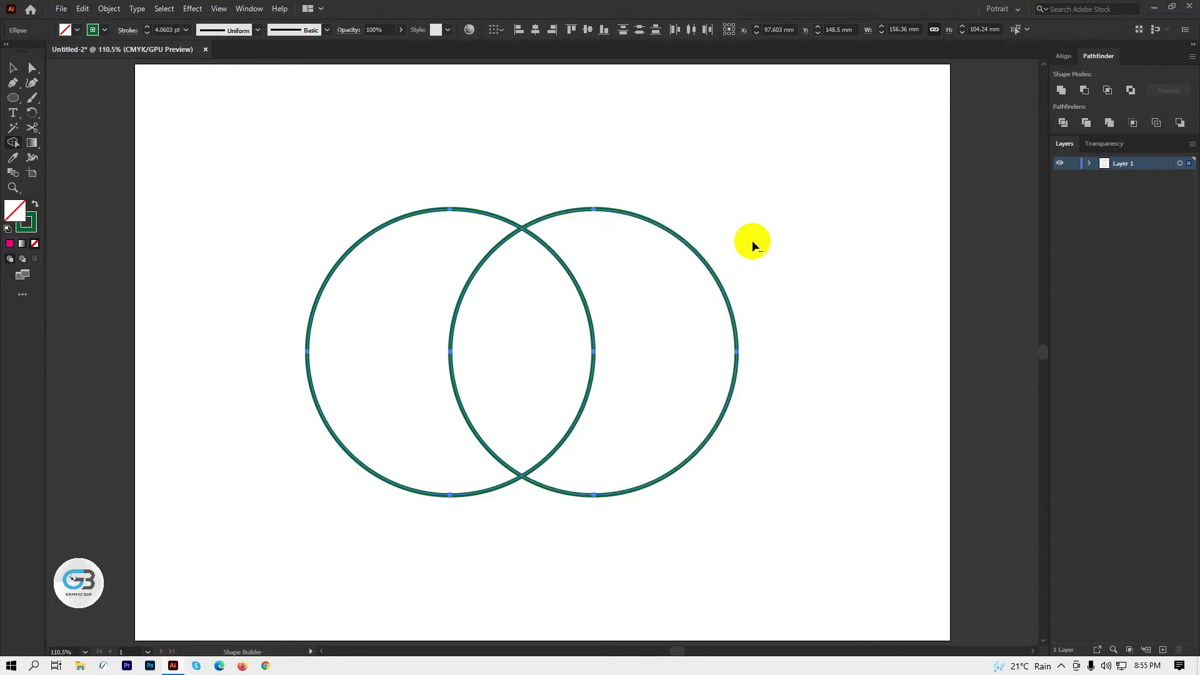
pyautogui.moveTo(752, 245); pyautogui.dragTo(520, 373)
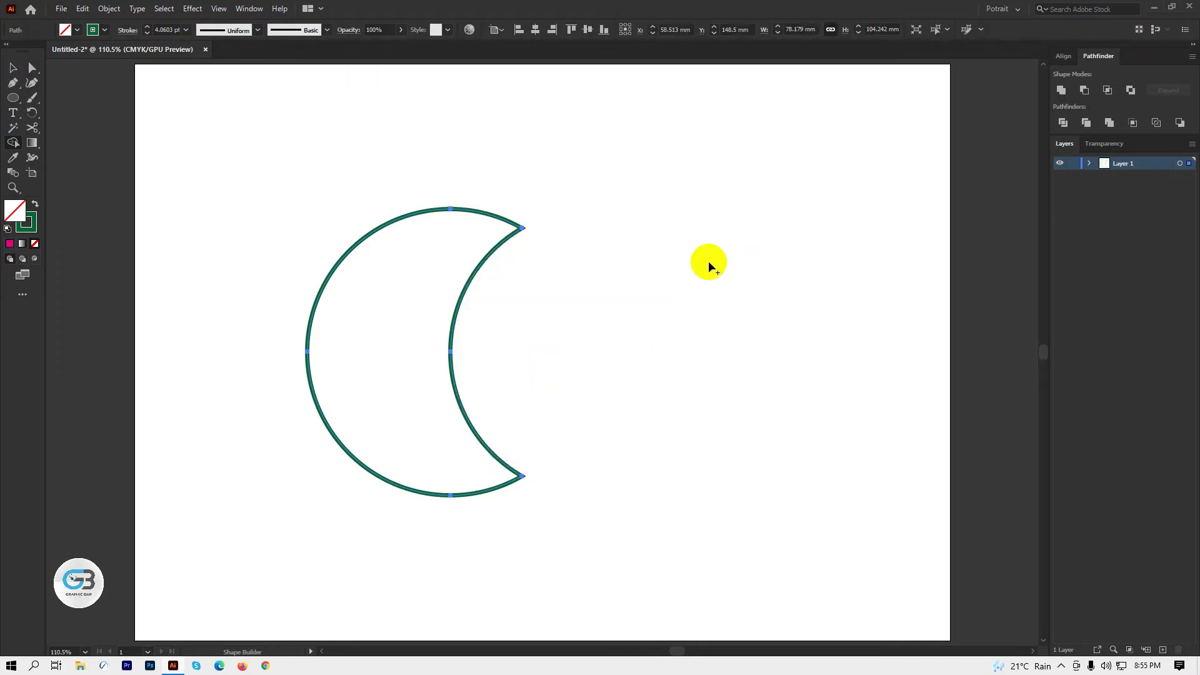
pyautogui.click(13, 67)
pyautogui.click(215, 101)
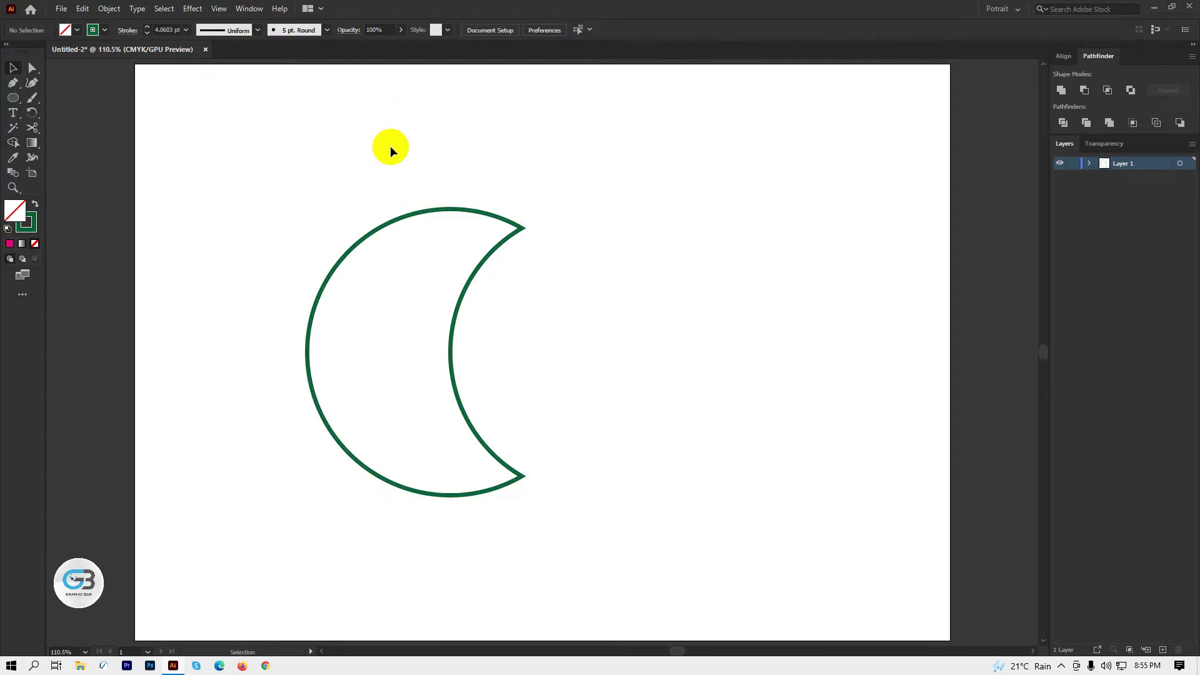
pyautogui.moveTo(298, 136); pyautogui.dragTo(531, 433)
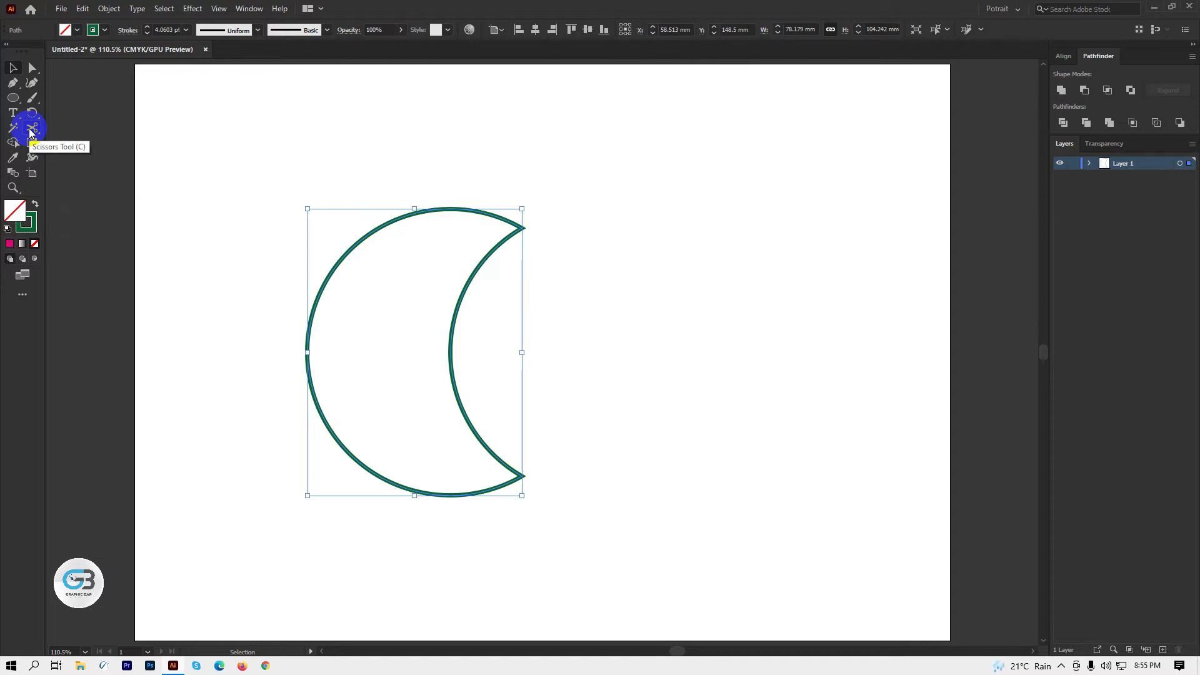
# - Cut the crescent outline at its top and bottom tips, then select all pieces
pyautogui.click(32, 128)
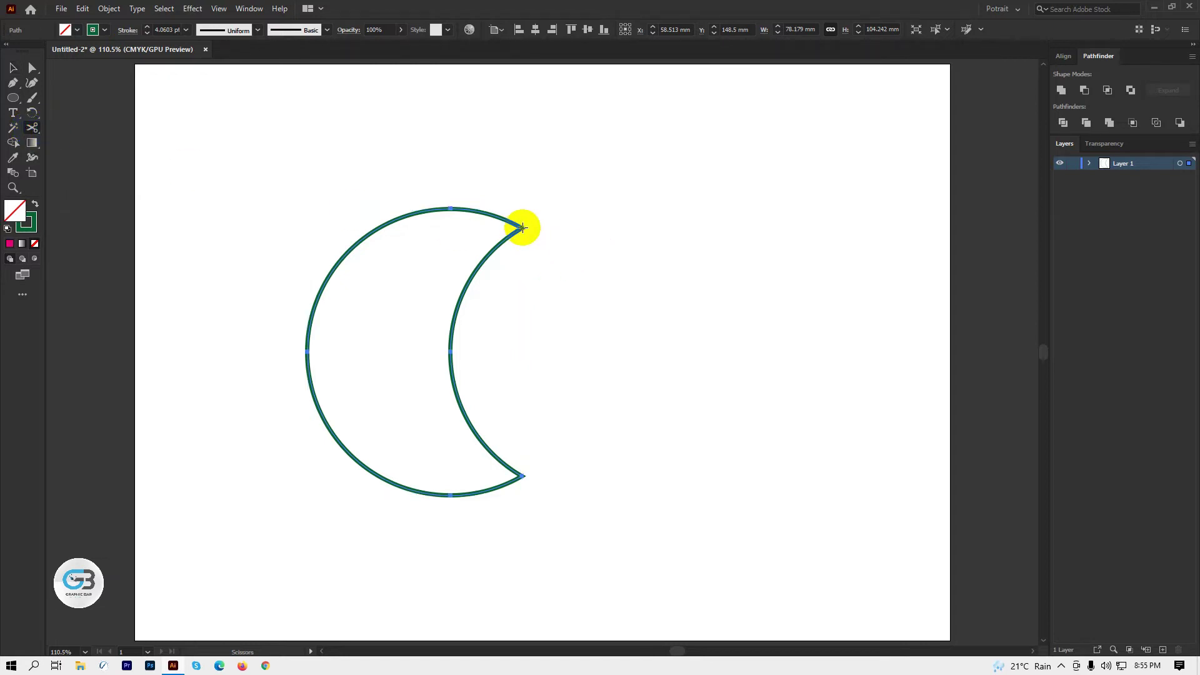
pyautogui.click(523, 227)
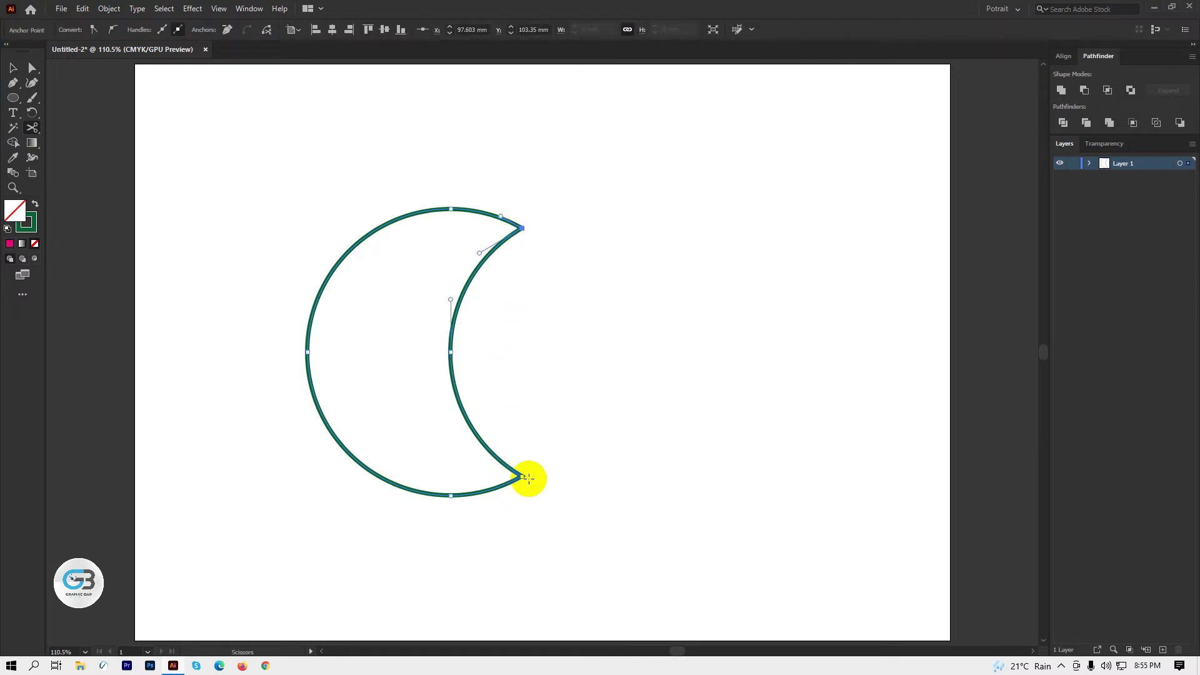
pyautogui.click(522, 476)
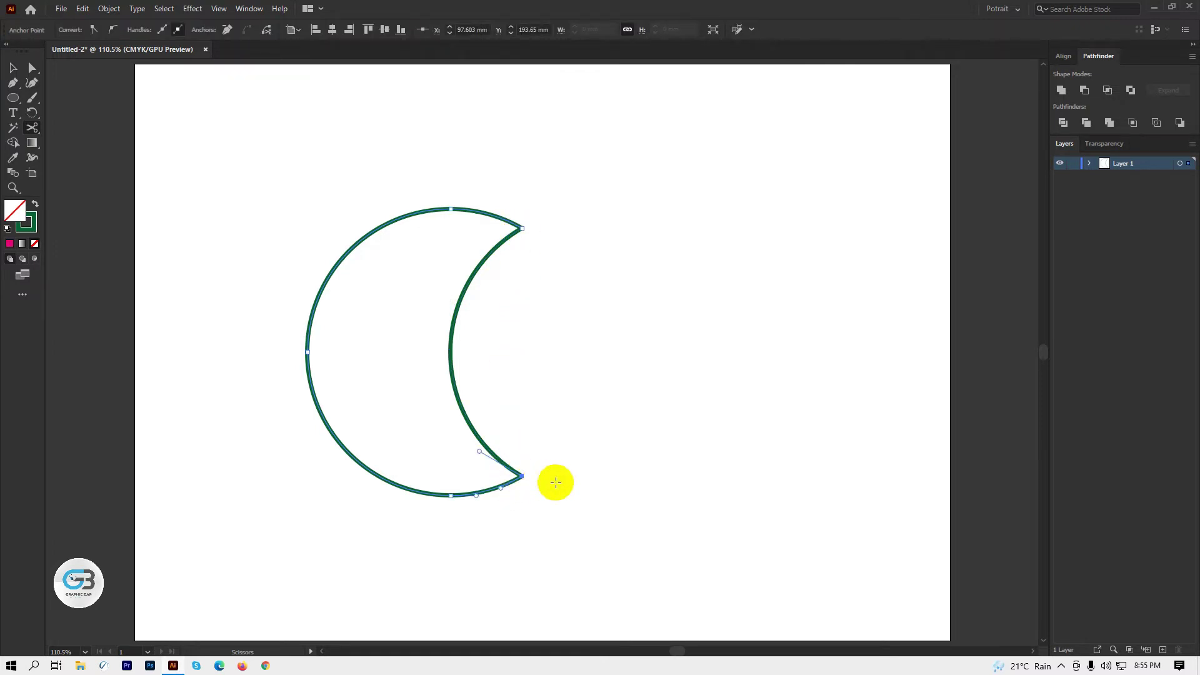
pyautogui.click(11, 69)
pyautogui.click(602, 166)
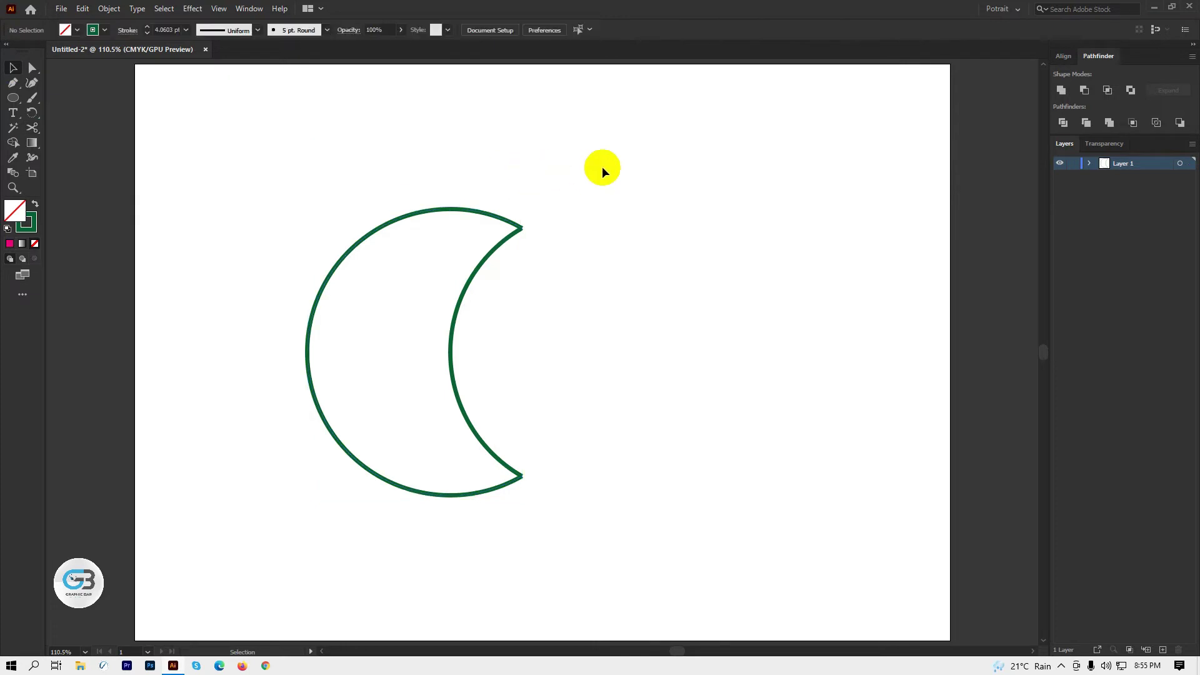
pyautogui.moveTo(619, 159); pyautogui.dragTo(273, 519)
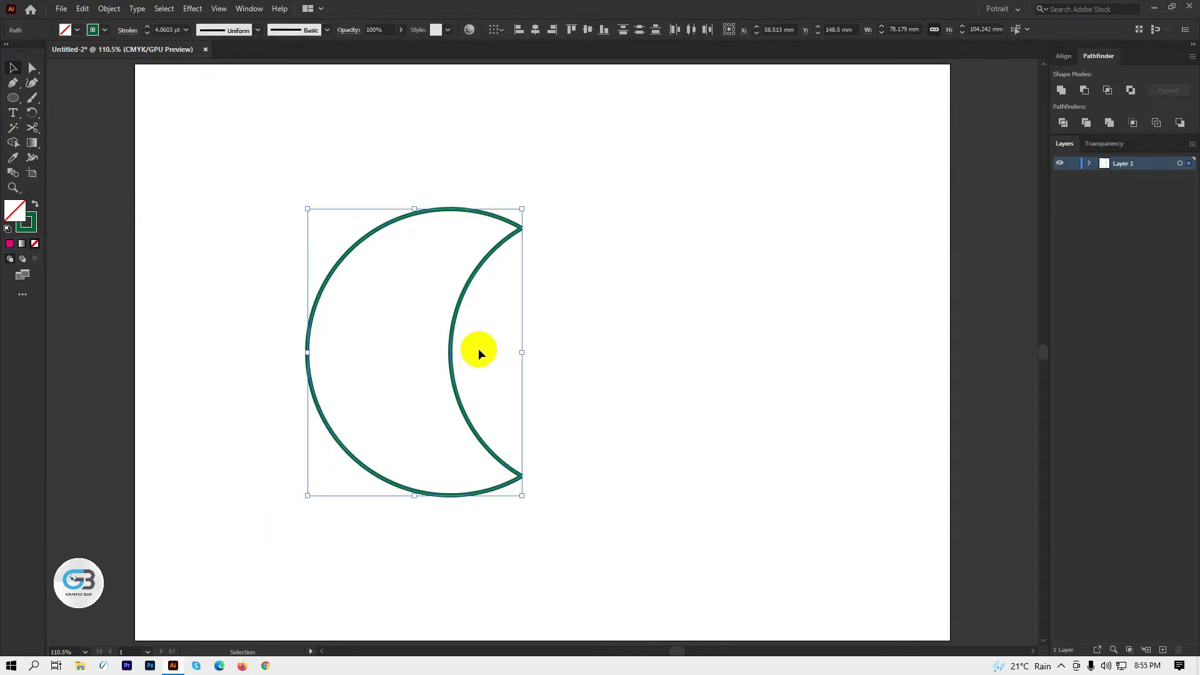
# - Apply Width Profile 1 to the crescent stroke and reduce its weight to 3 pt
pyautogui.click(257, 30)
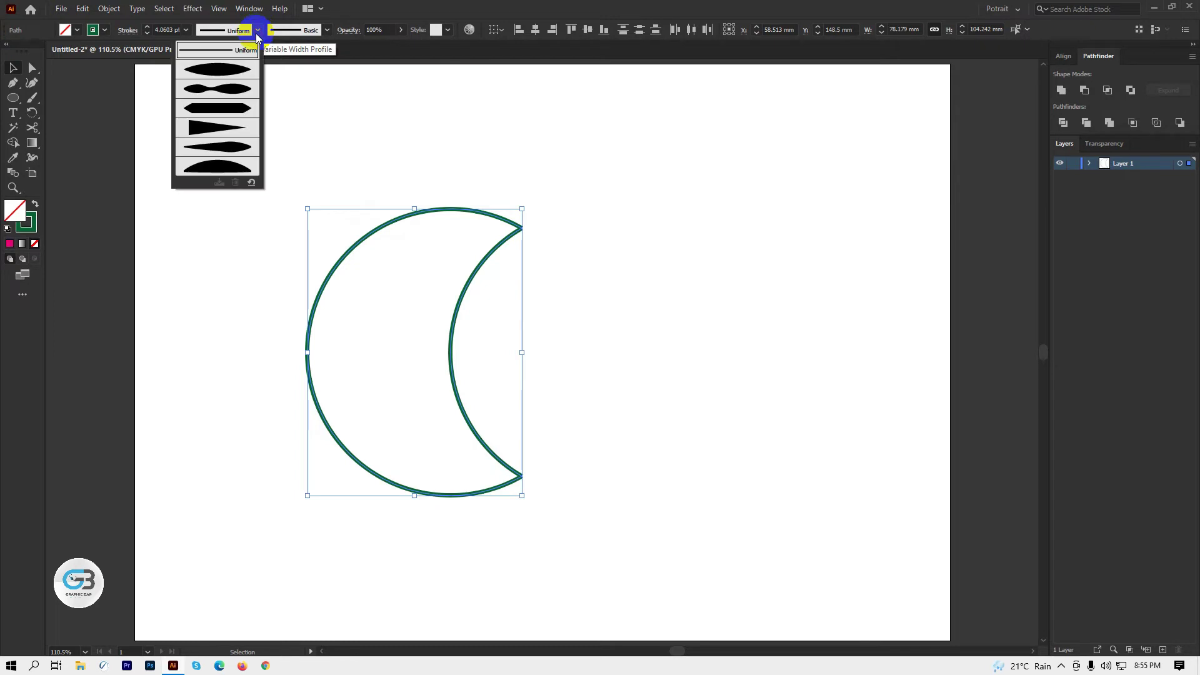
pyautogui.click(229, 72)
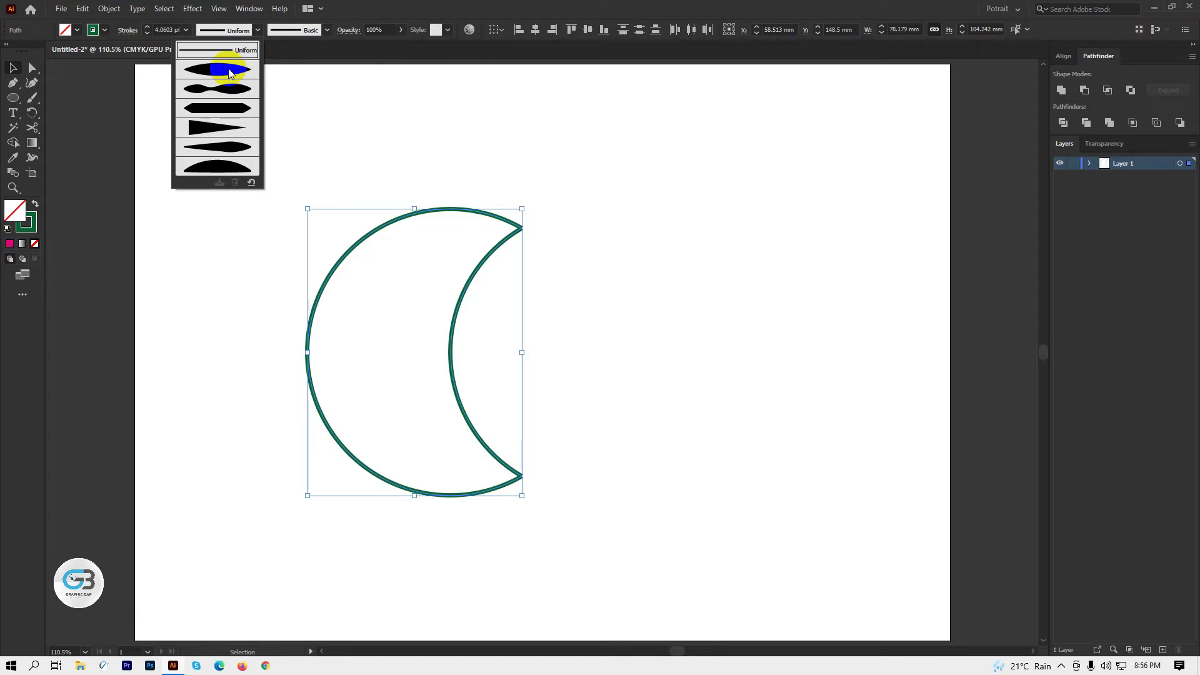
pyautogui.click(229, 72)
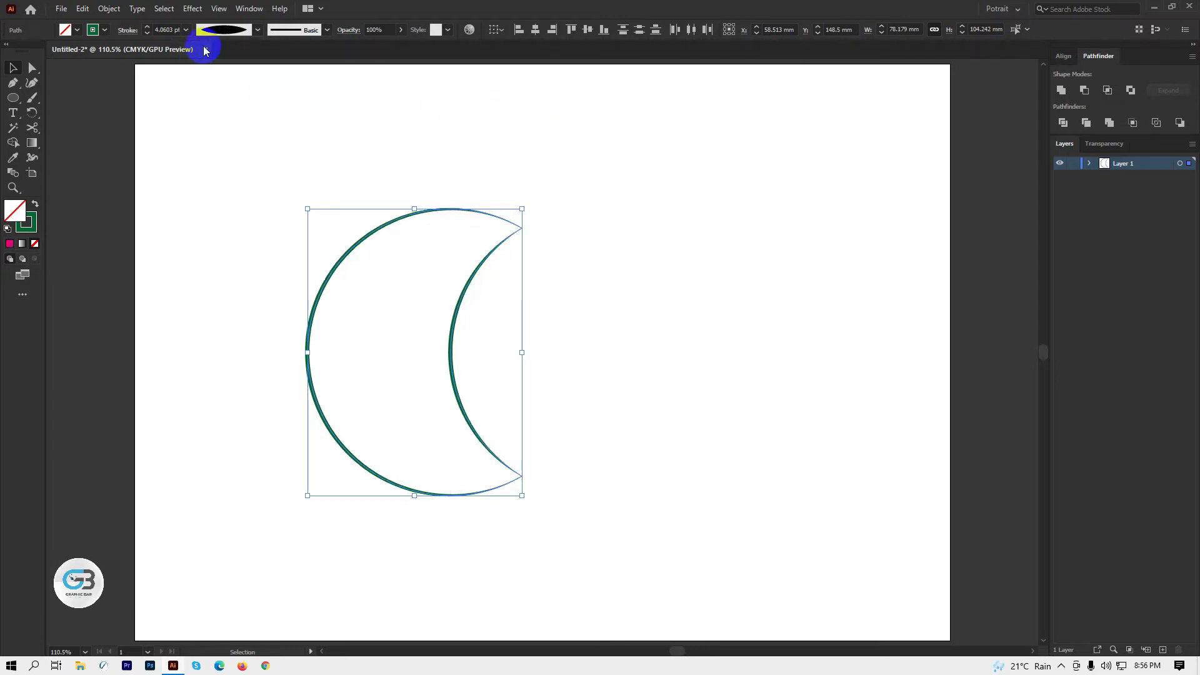
pyautogui.click(168, 29)
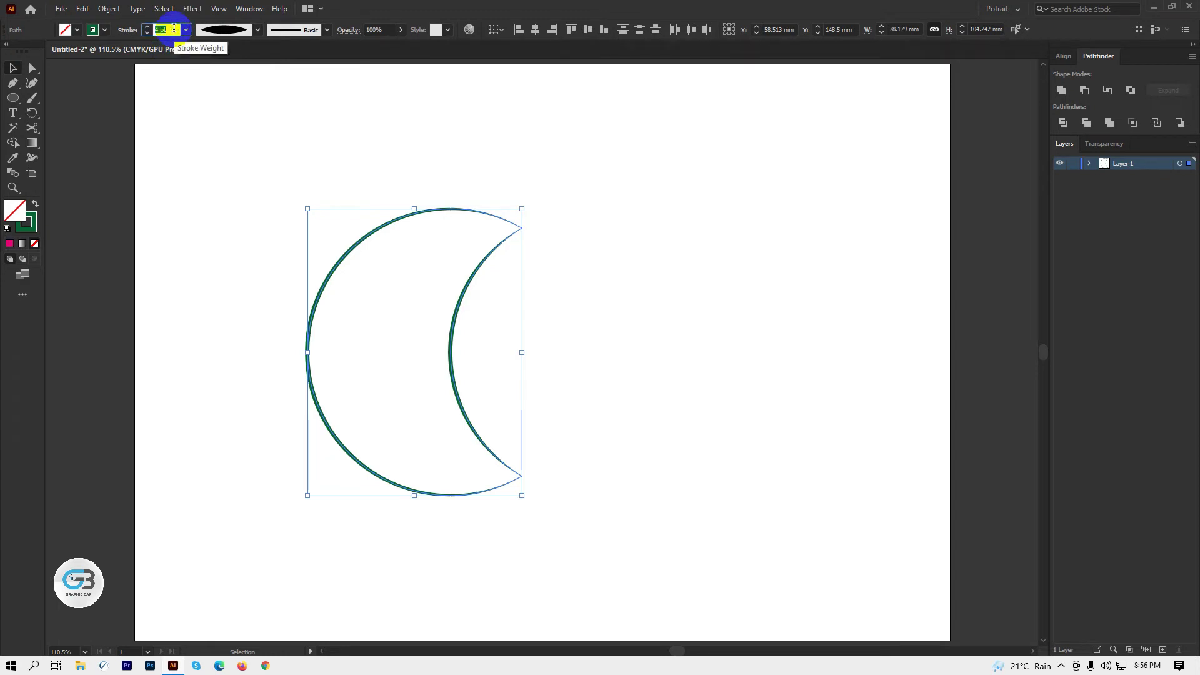
pyautogui.press('Down')
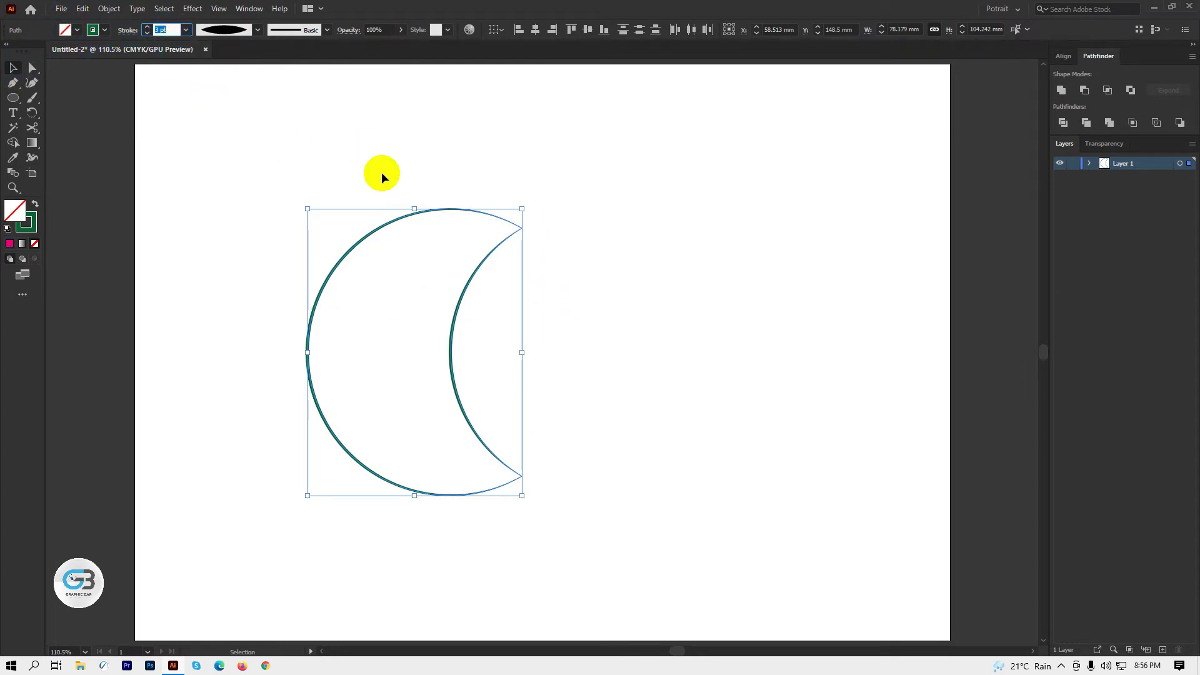
# - Blend the crescent's two arcs with Object > Blend > Make, then cancel Blend Options
pyautogui.click(107, 9)
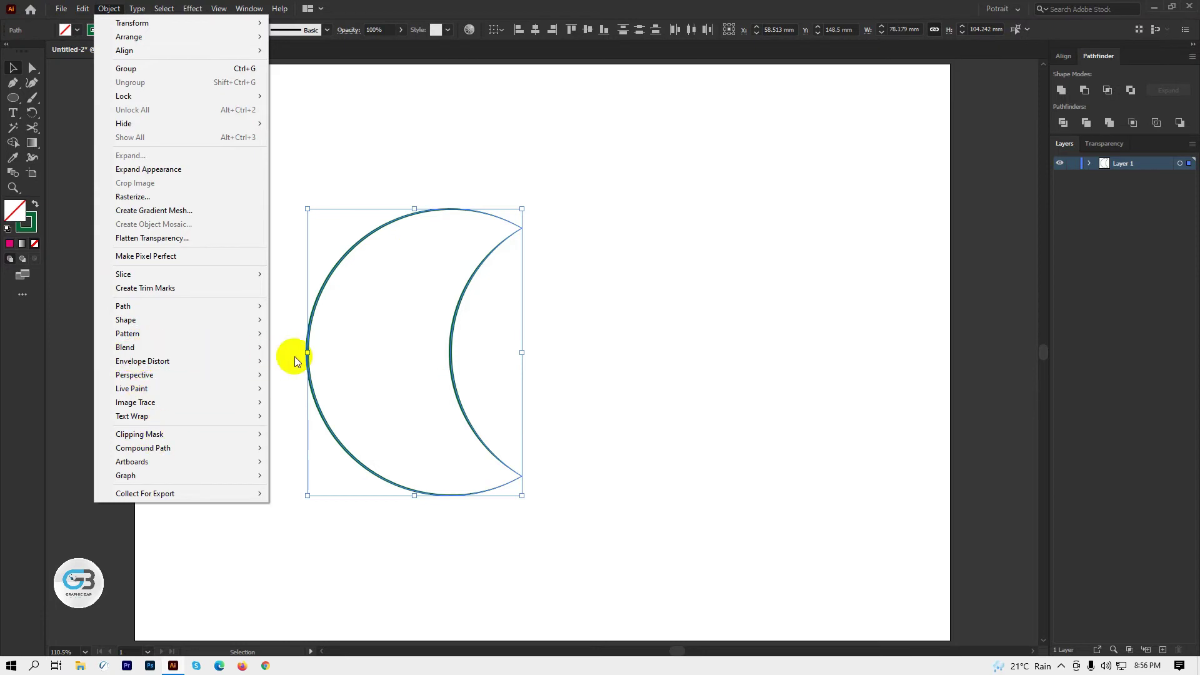
pyautogui.click(334, 349)
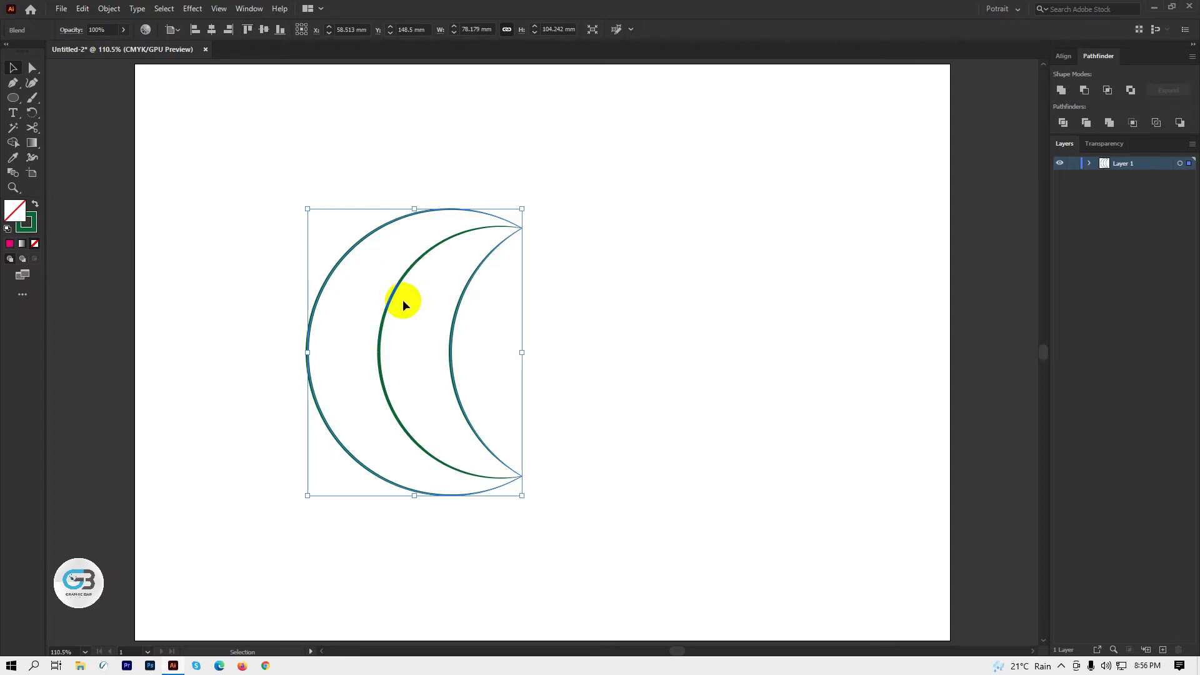
pyautogui.click(109, 9)
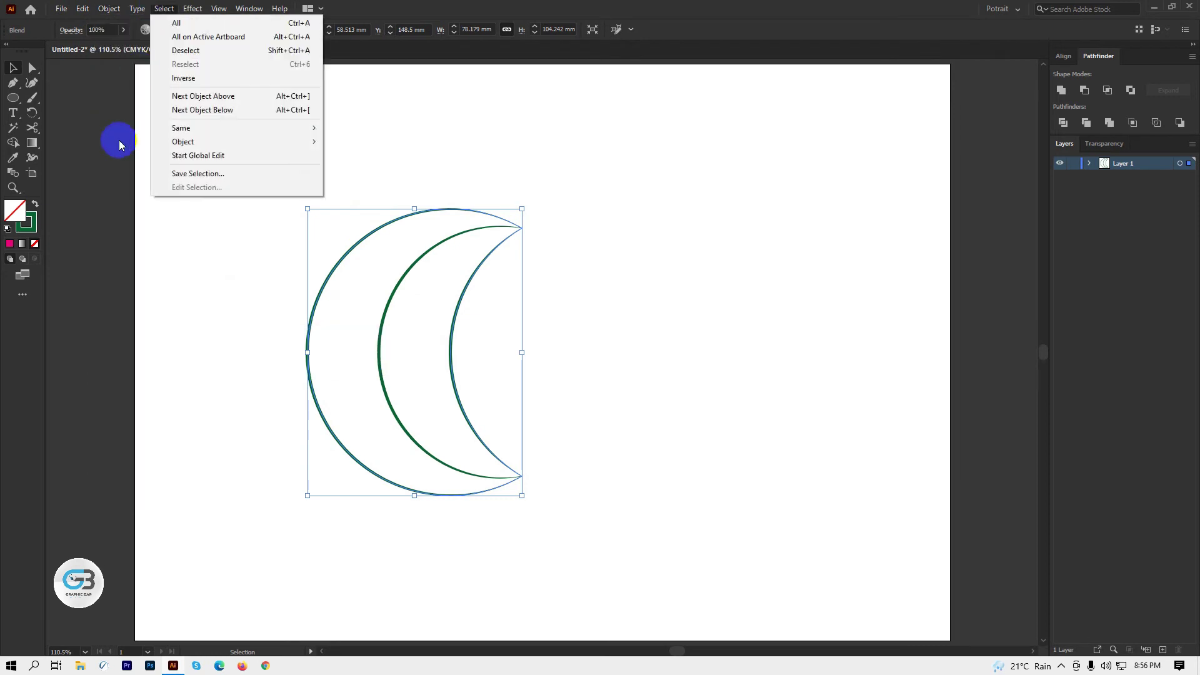
pyautogui.moveTo(126, 347)
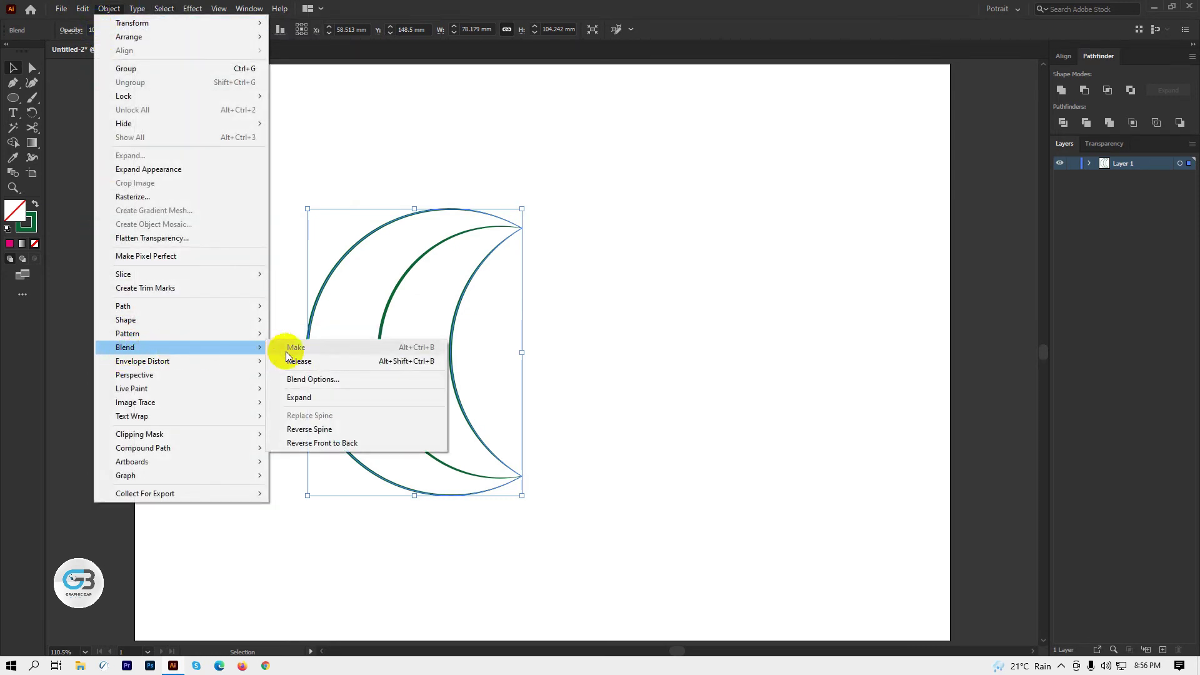
pyautogui.click(338, 381)
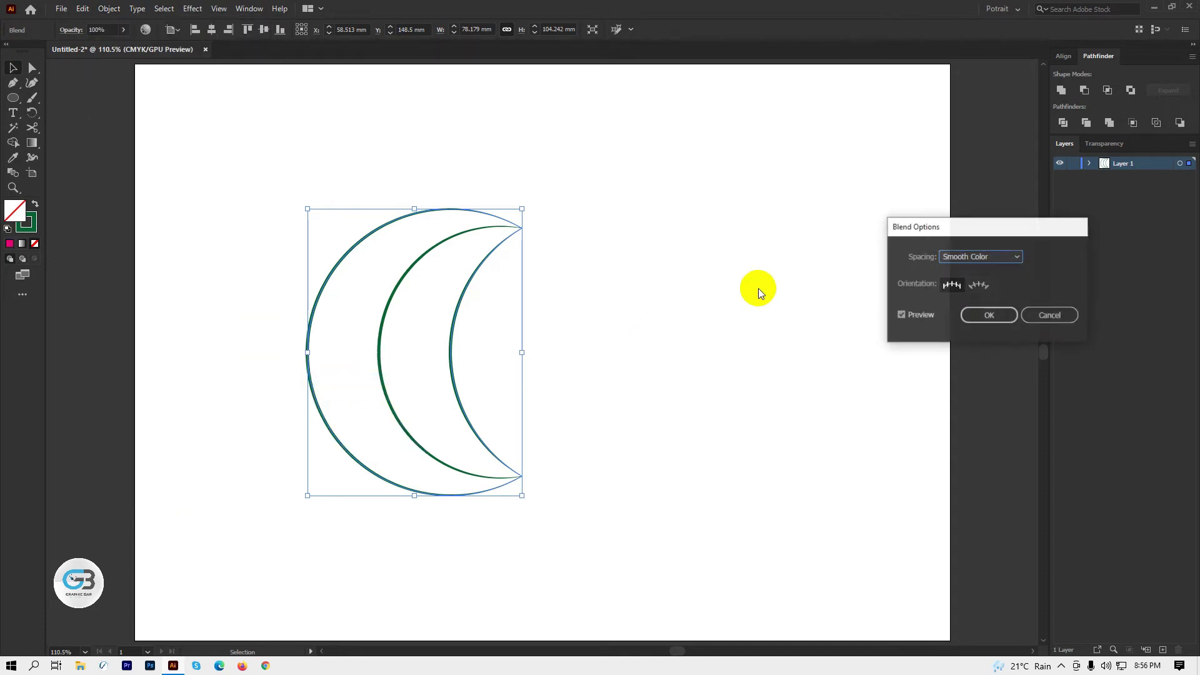
pyautogui.moveTo(1040, 232); pyautogui.dragTo(820, 227)
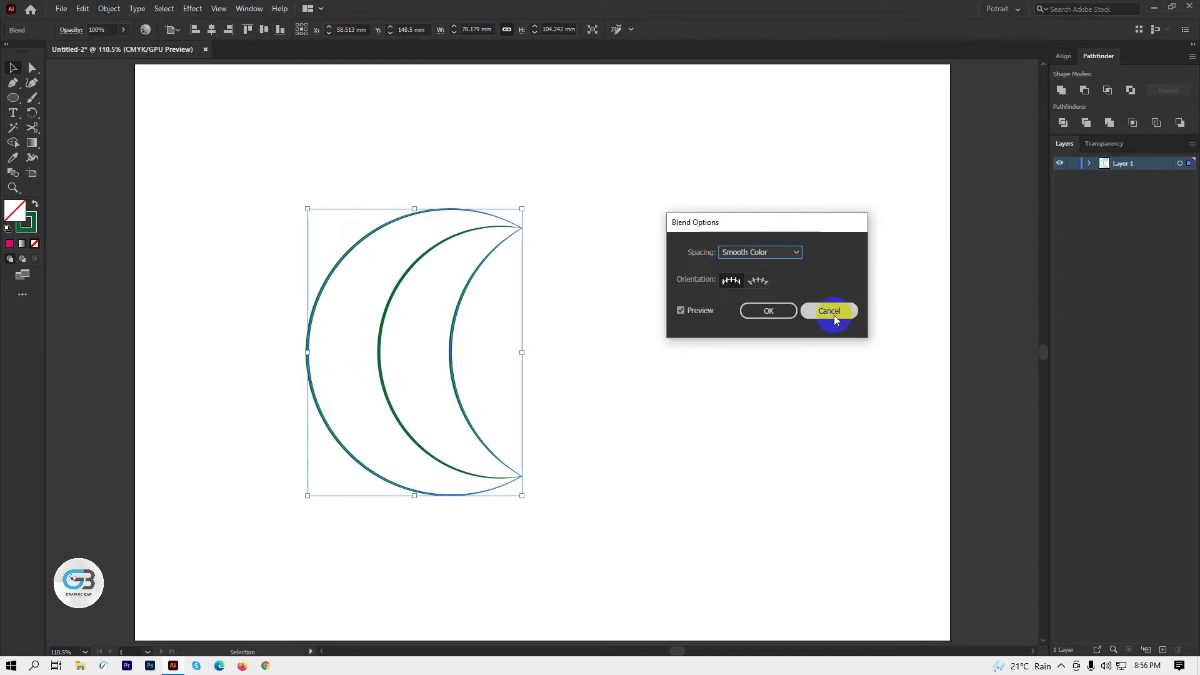
pyautogui.click(836, 316)
pyautogui.click(18, 165)
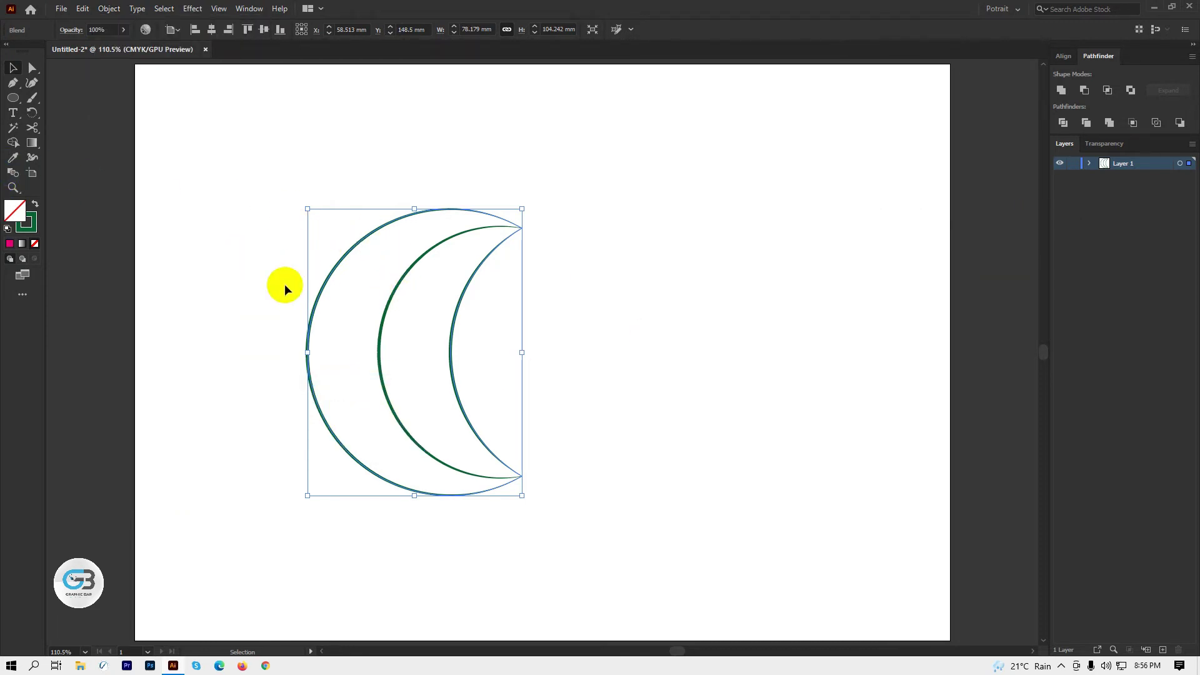
# - Set the blend spacing to Specified Steps and raise the step count by three
pyautogui.click(19, 173)
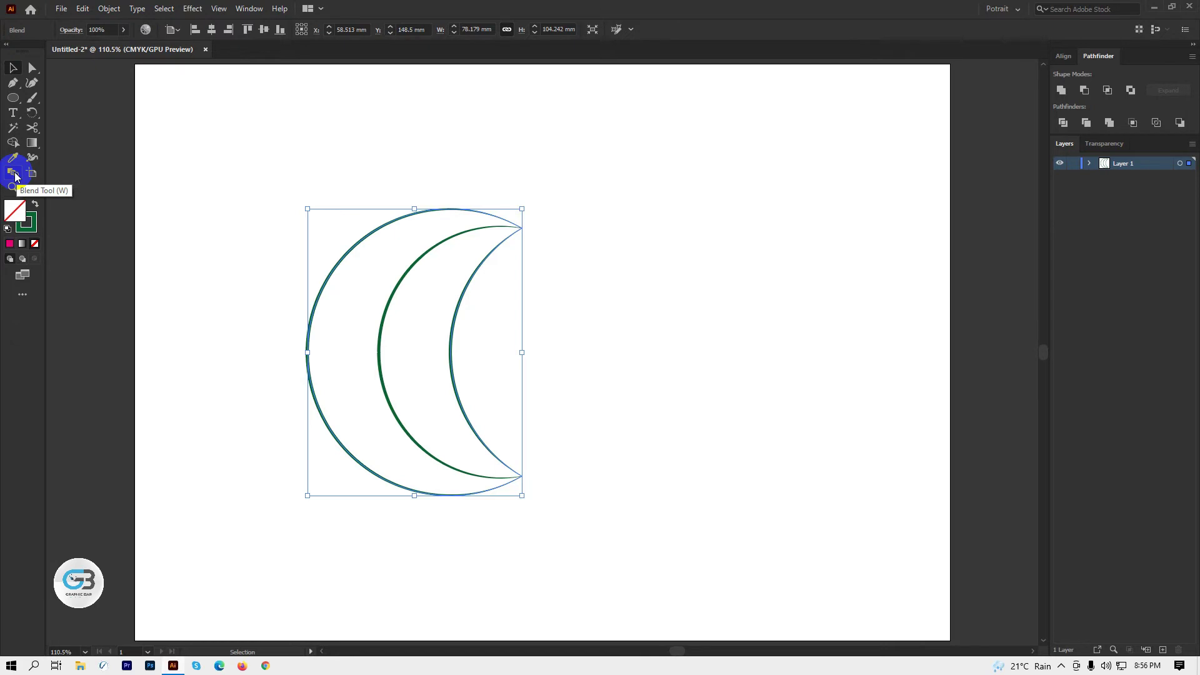
pyautogui.doubleClick(15, 176)
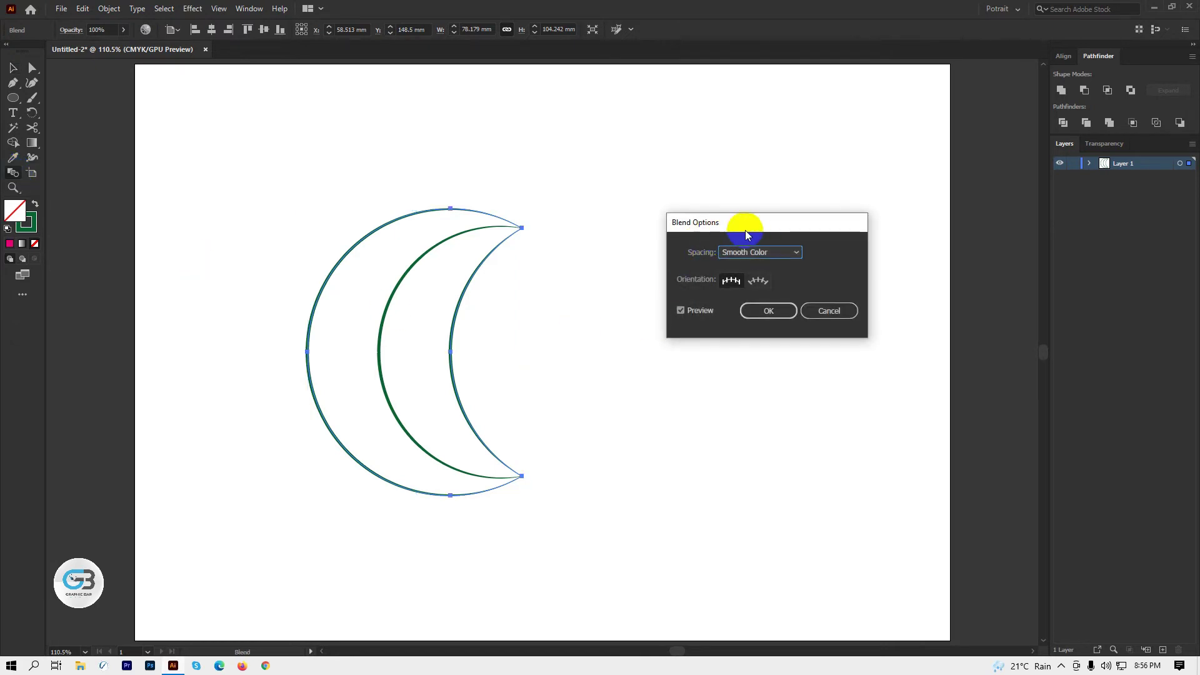
pyautogui.moveTo(748, 230)
pyautogui.mouseDown()
pyautogui.moveTo(712, 250)
pyautogui.moveTo(737, 247)
pyautogui.mouseUp()
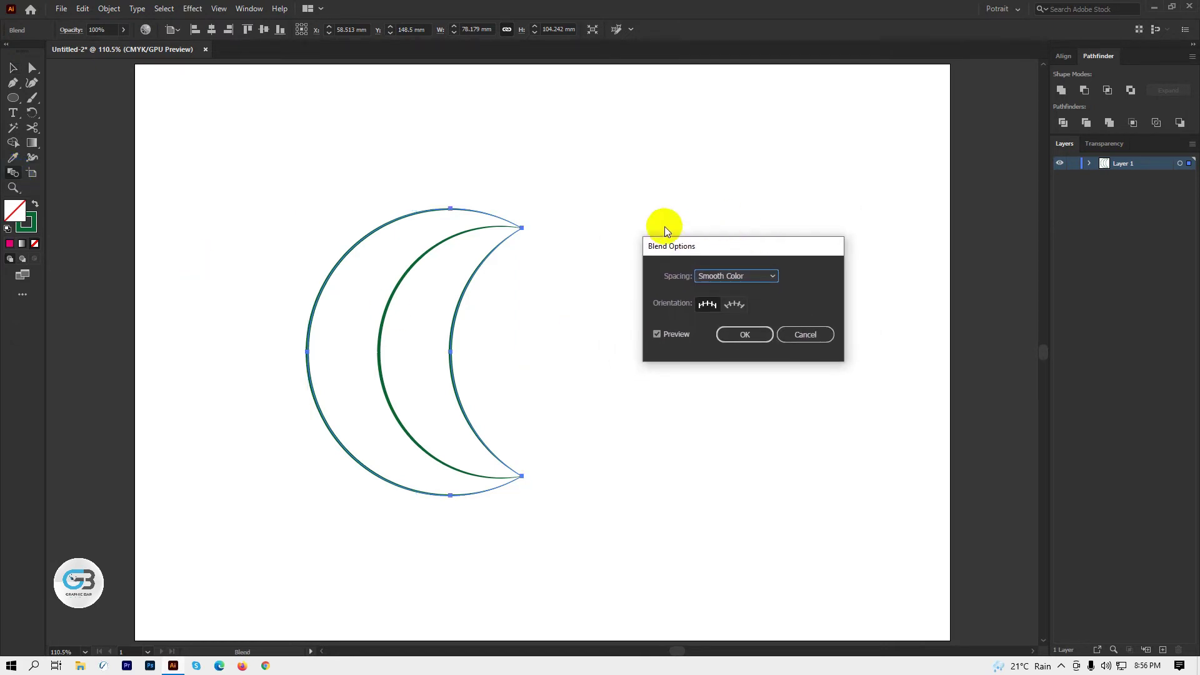
pyautogui.click(769, 275)
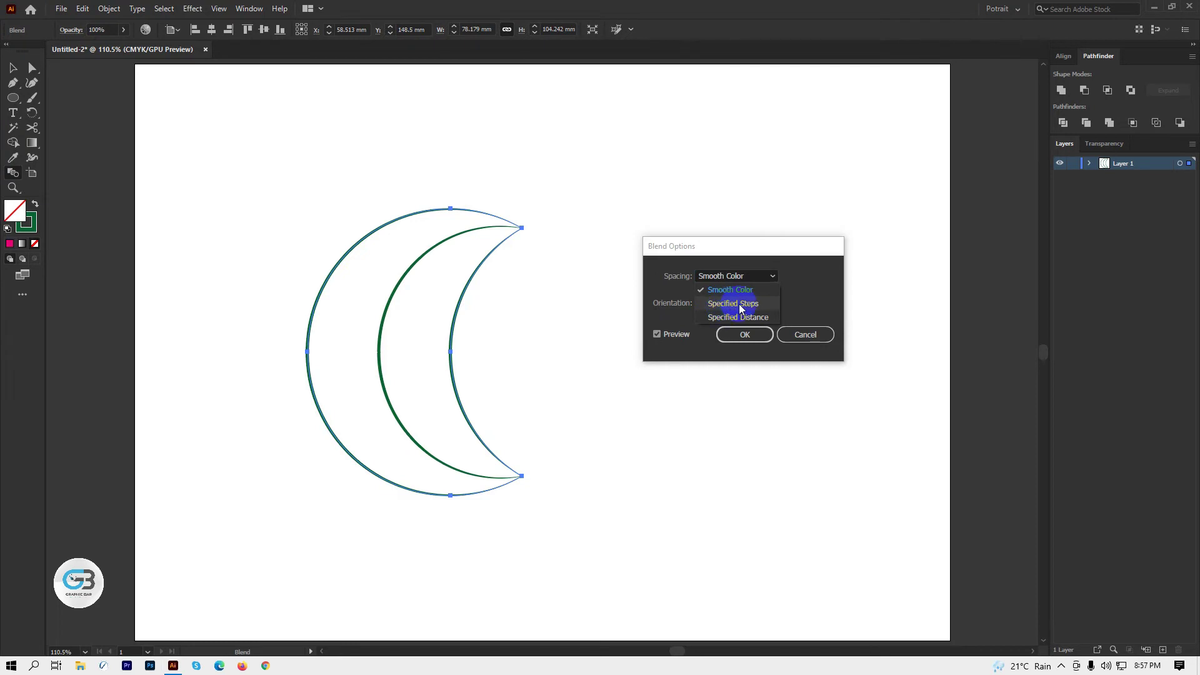
pyautogui.click(734, 303)
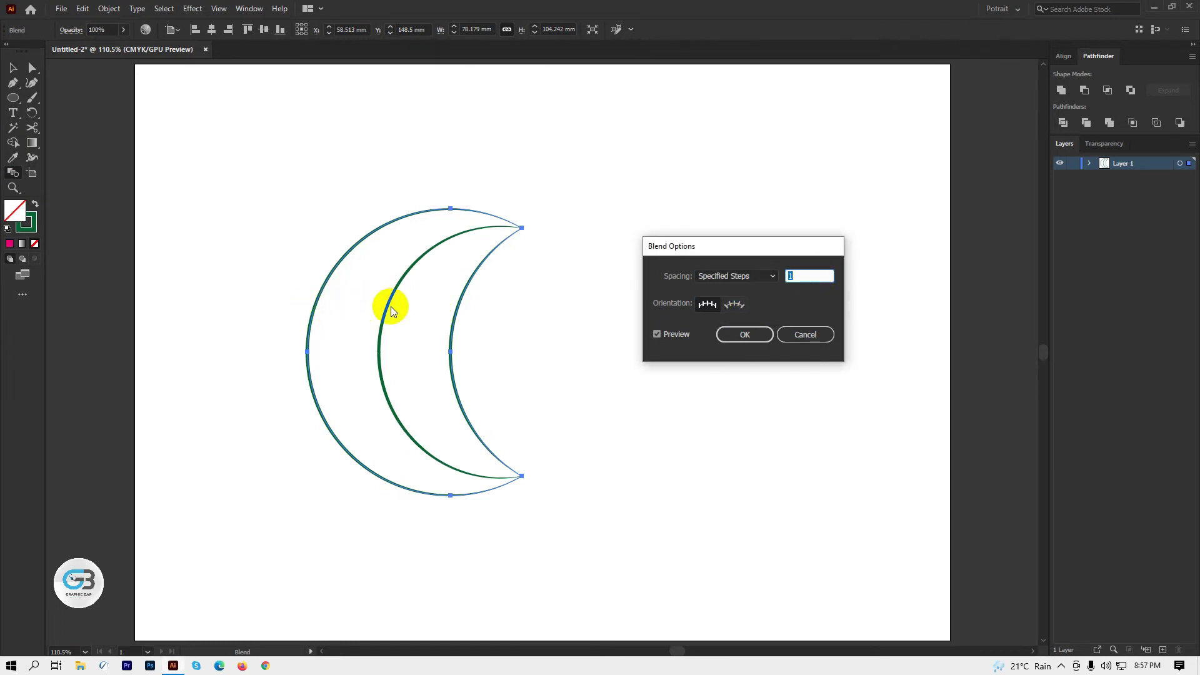
pyautogui.click(796, 277)
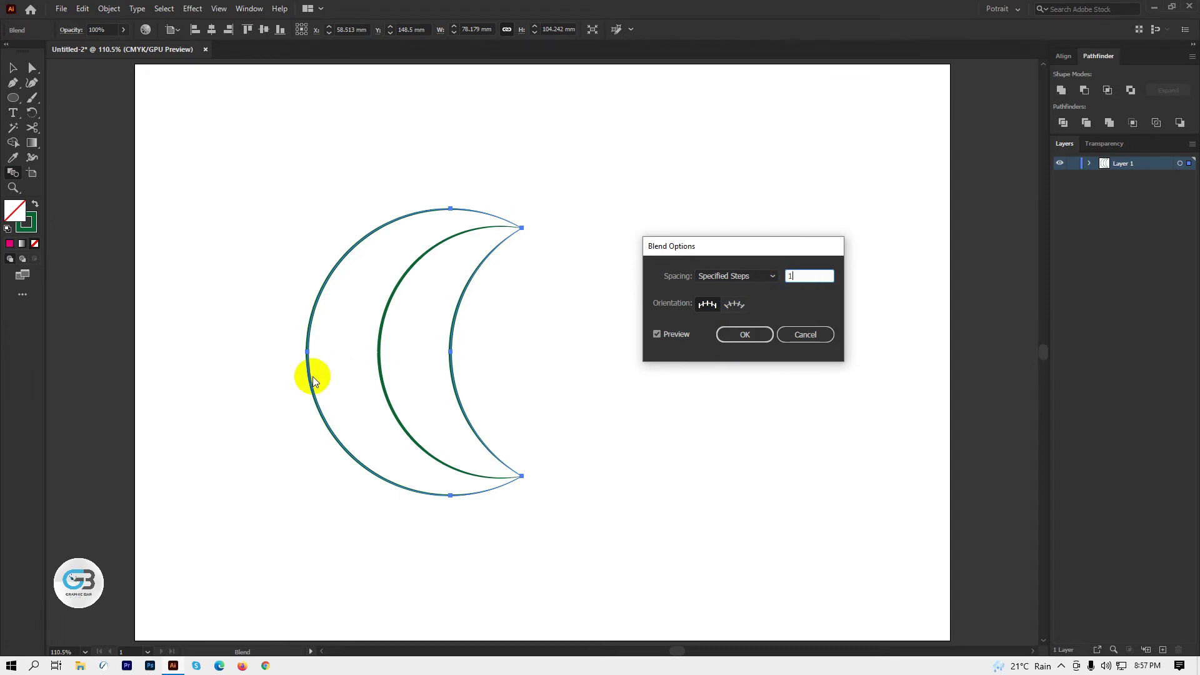
pyautogui.click(804, 273)
pyautogui.doubleClick(798, 277)
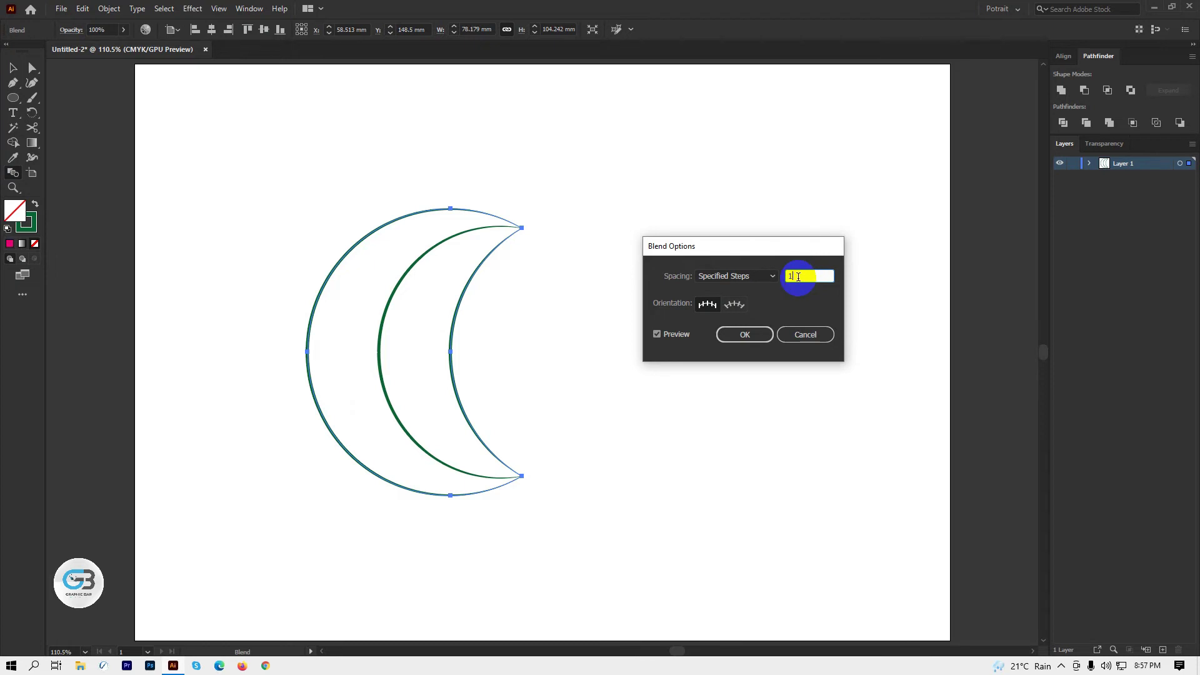
pyautogui.press('Up')
pyautogui.press('Up')
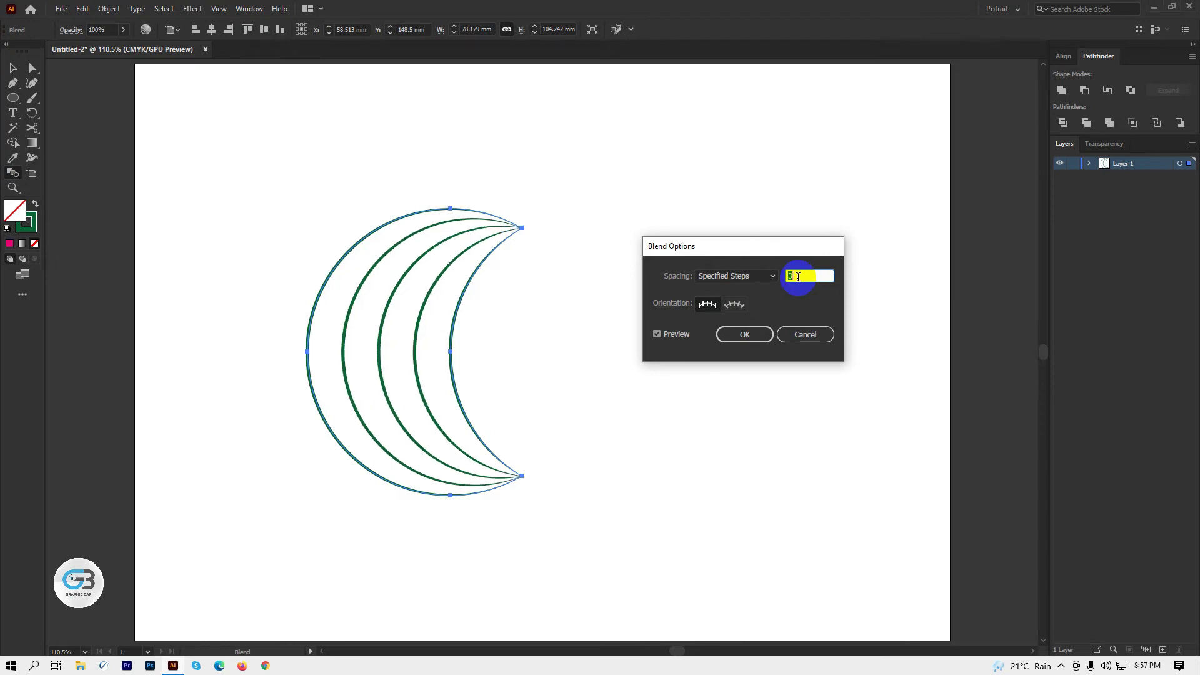
pyautogui.press('Up')
pyautogui.press('Up')
pyautogui.press('Up')
pyautogui.press('Up')
pyautogui.press('Up')
pyautogui.press('Up')
pyautogui.press('Up')
pyautogui.press('Up')
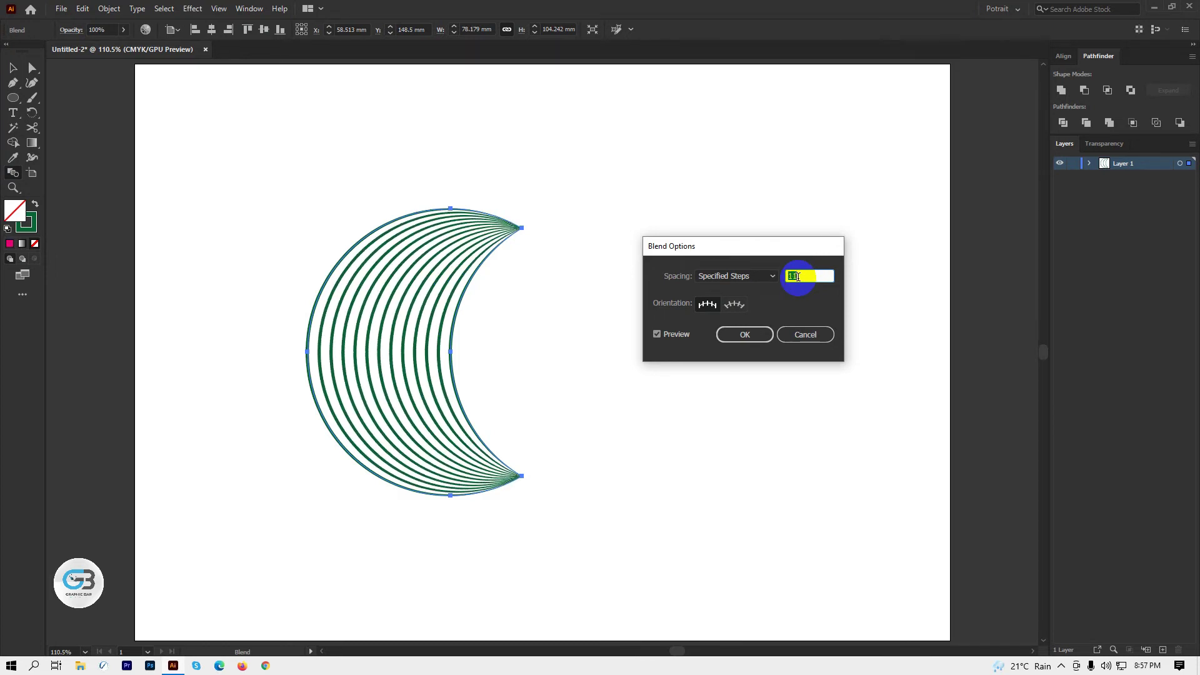
pyautogui.press('Up')
pyautogui.press('Up')
pyautogui.press('Up')
pyautogui.press('Up')
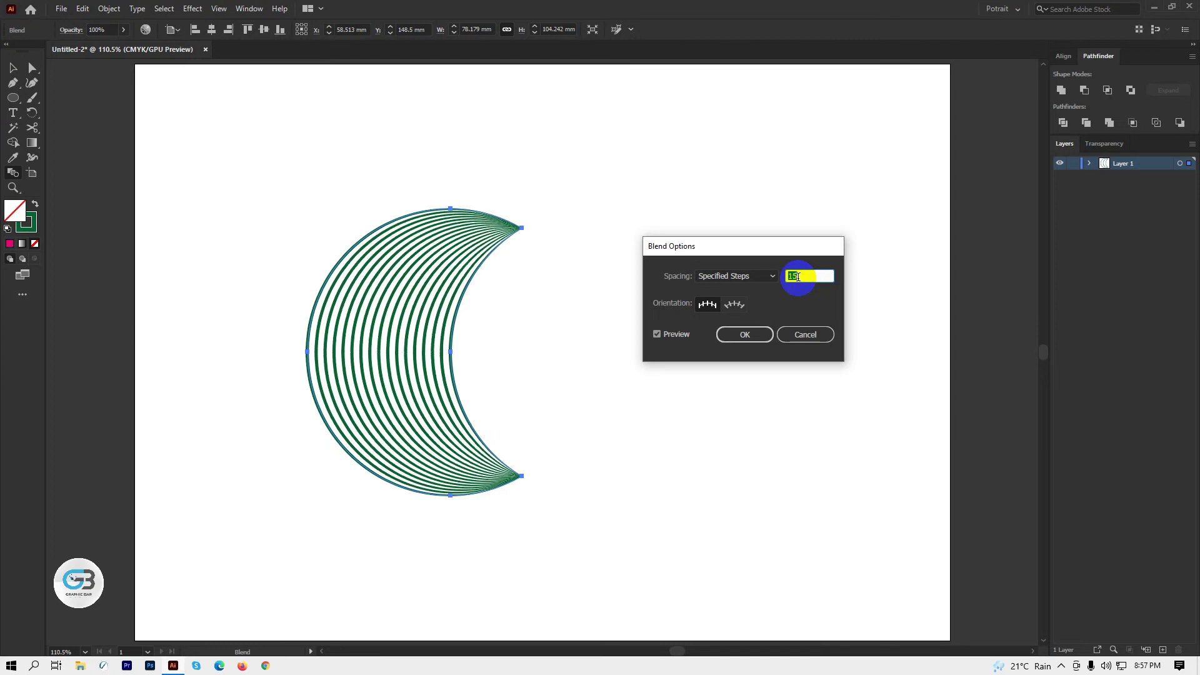
pyautogui.click(758, 335)
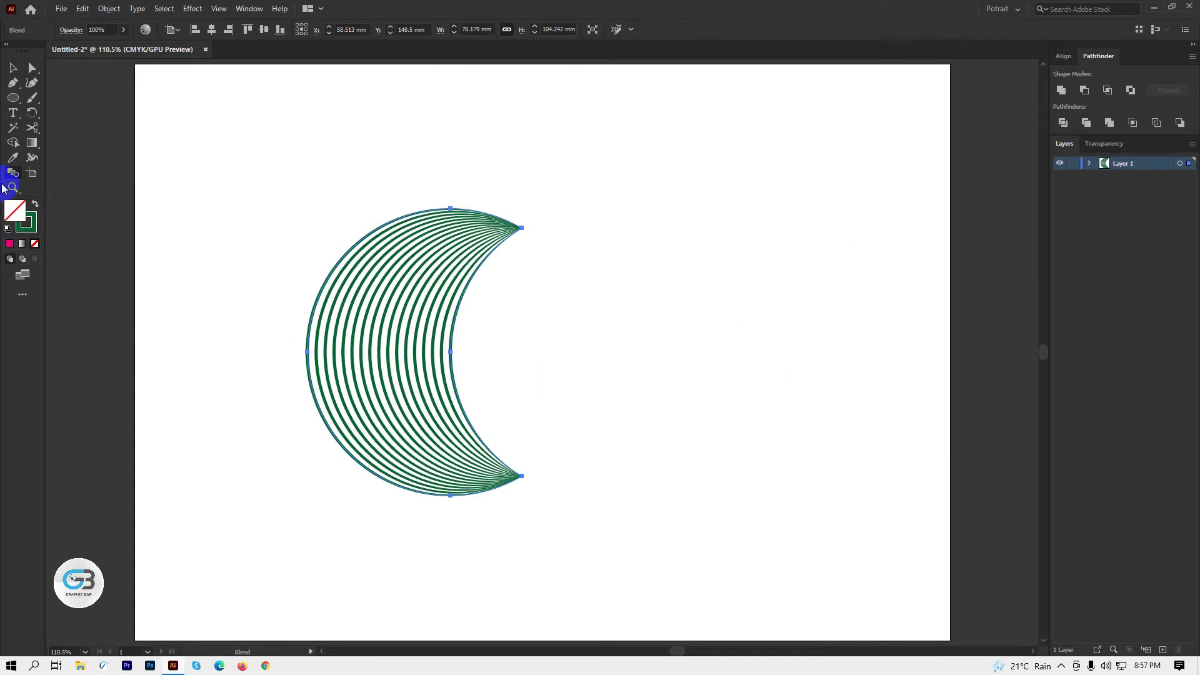
# - Select the blended crescent and Alt+Shift-drag a level copy to the right
pyautogui.click(13, 69)
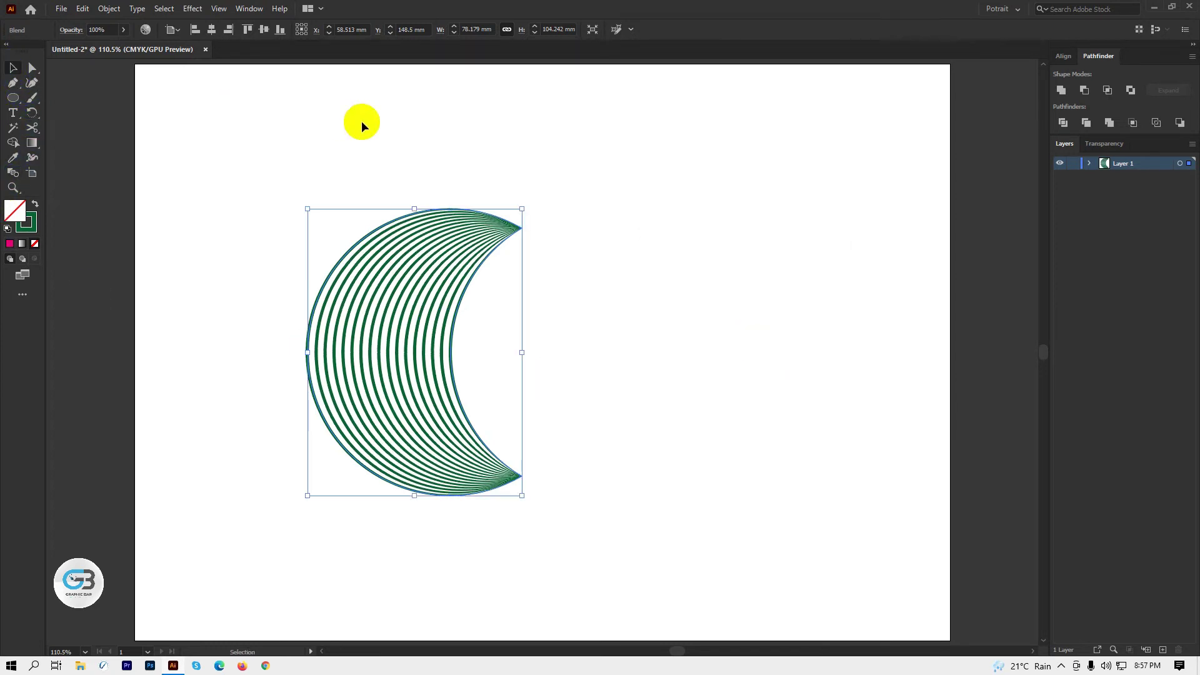
pyautogui.click(530, 290)
pyautogui.click(405, 248)
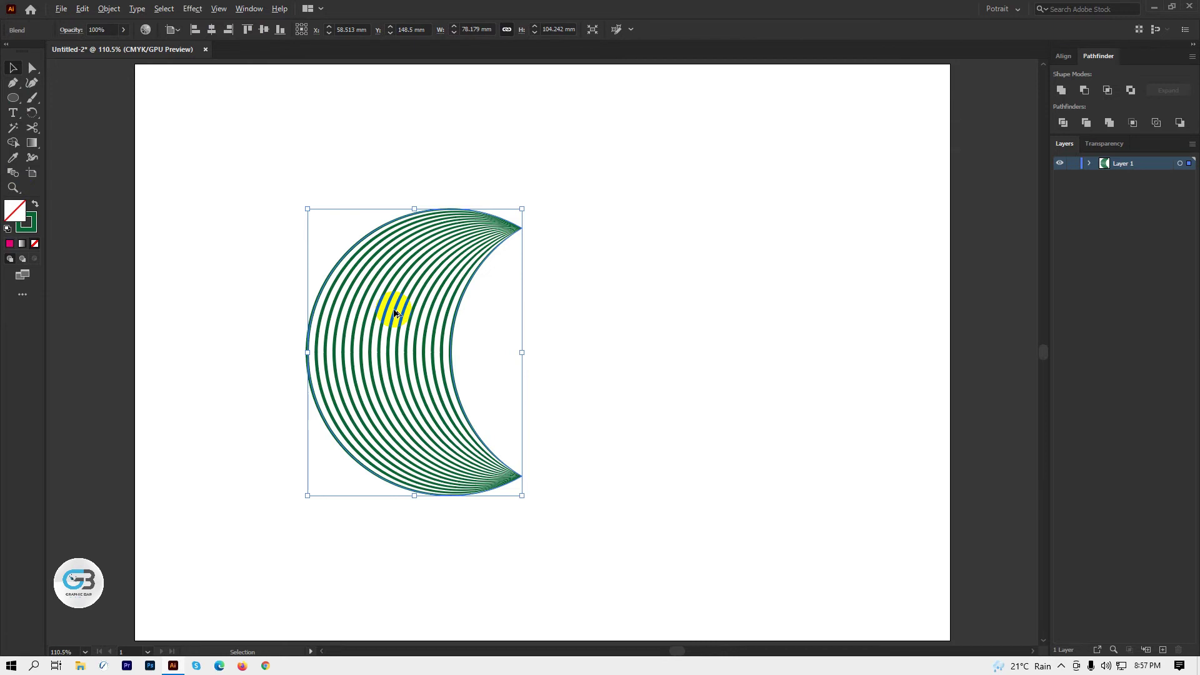
pyautogui.press('shift')
pyautogui.moveTo(395, 311)
pyautogui.mouseDown()
pyautogui.moveTo(645, 306)
pyautogui.moveTo(659, 319)
pyautogui.moveTo(514, 310)
pyautogui.moveTo(718, 335)
pyautogui.moveTo(697, 335)
pyautogui.moveTo(718, 311)
pyautogui.moveTo(693, 282)
pyautogui.moveTo(647, 335)
pyautogui.moveTo(670, 337)
pyautogui.moveTo(698, 319)
pyautogui.moveTo(498, 300)
pyautogui.moveTo(480, 314)
pyautogui.moveTo(734, 325)
pyautogui.moveTo(734, 313)
pyautogui.moveTo(683, 308)
pyautogui.moveTo(725, 312)
pyautogui.moveTo(695, 312)
pyautogui.mouseUp()
# - Rotate the right crescent copy to open downward and move it over the left crescent's top tip
pyautogui.click(645, 197)
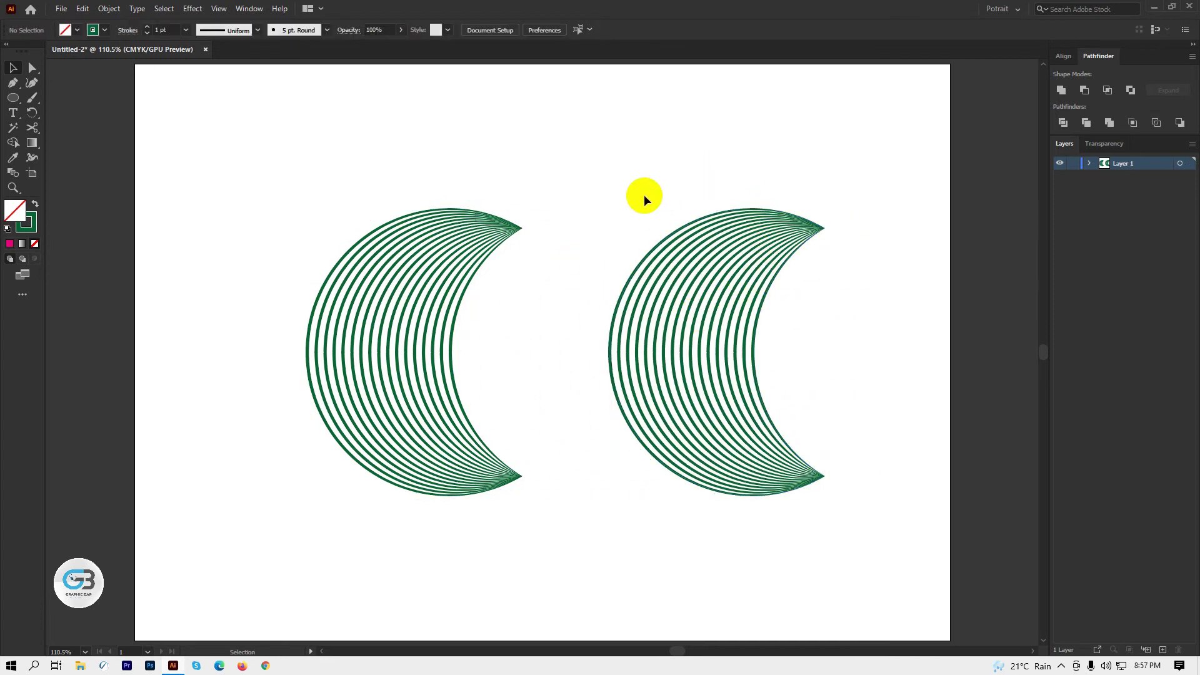
pyautogui.moveTo(643, 194); pyautogui.dragTo(827, 509)
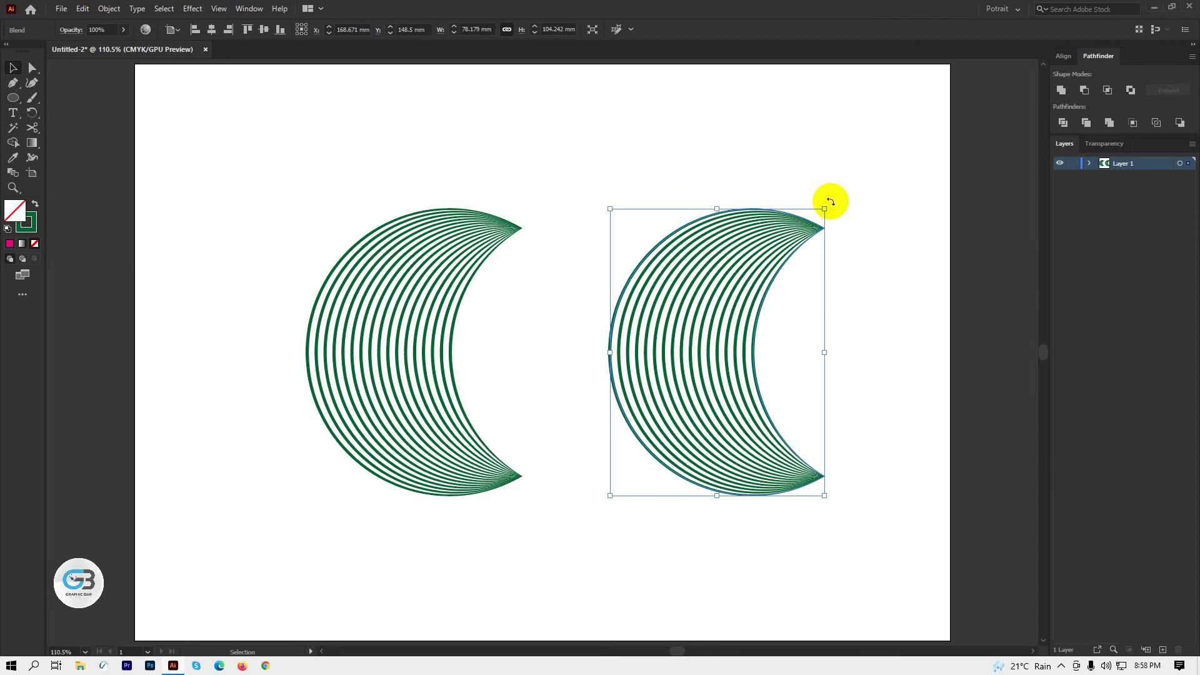
pyautogui.moveTo(838, 230); pyautogui.dragTo(792, 417)
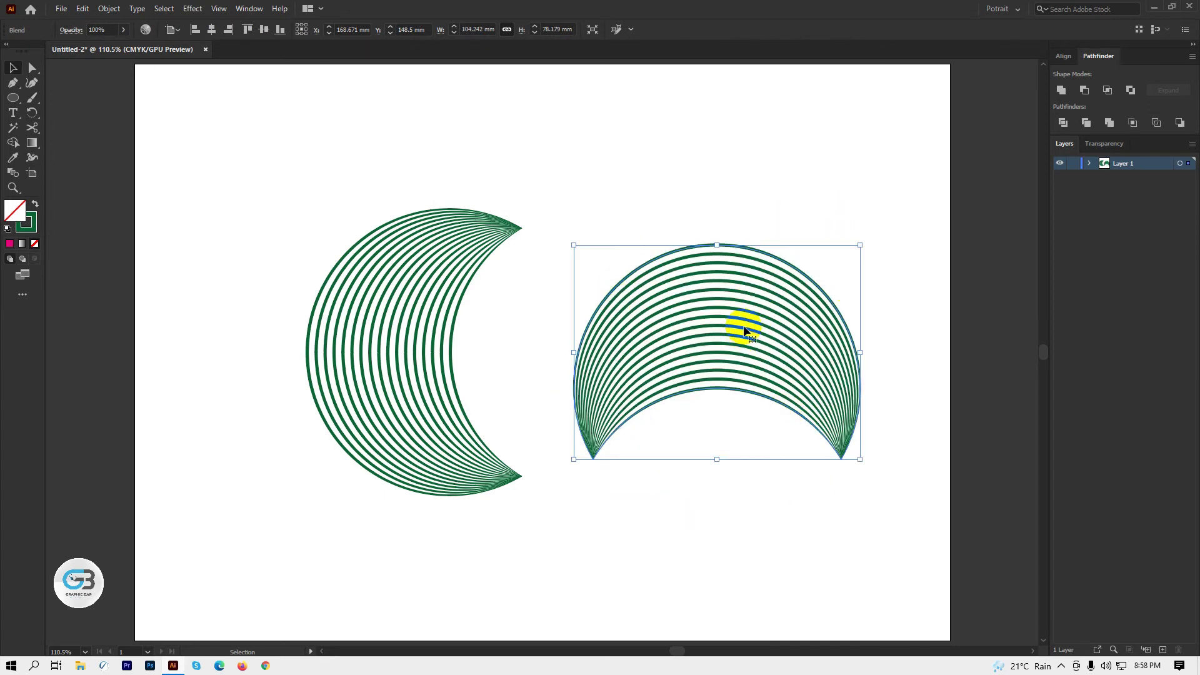
pyautogui.moveTo(744, 328); pyautogui.dragTo(625, 290)
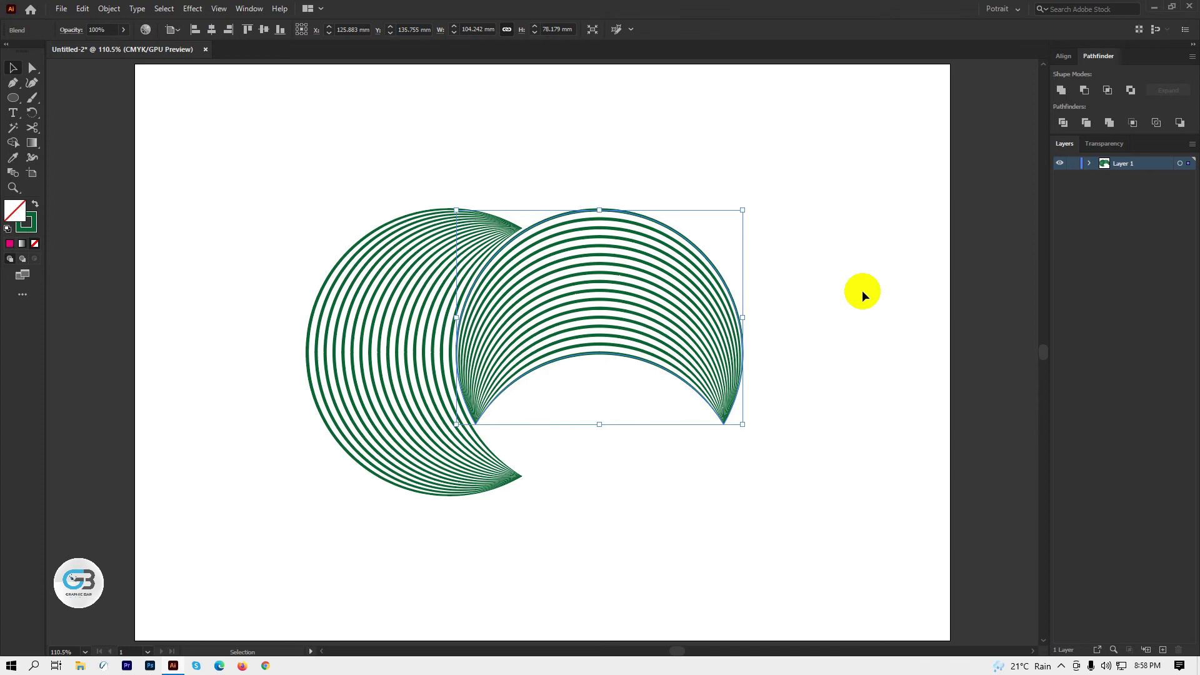
pyautogui.press('Left')
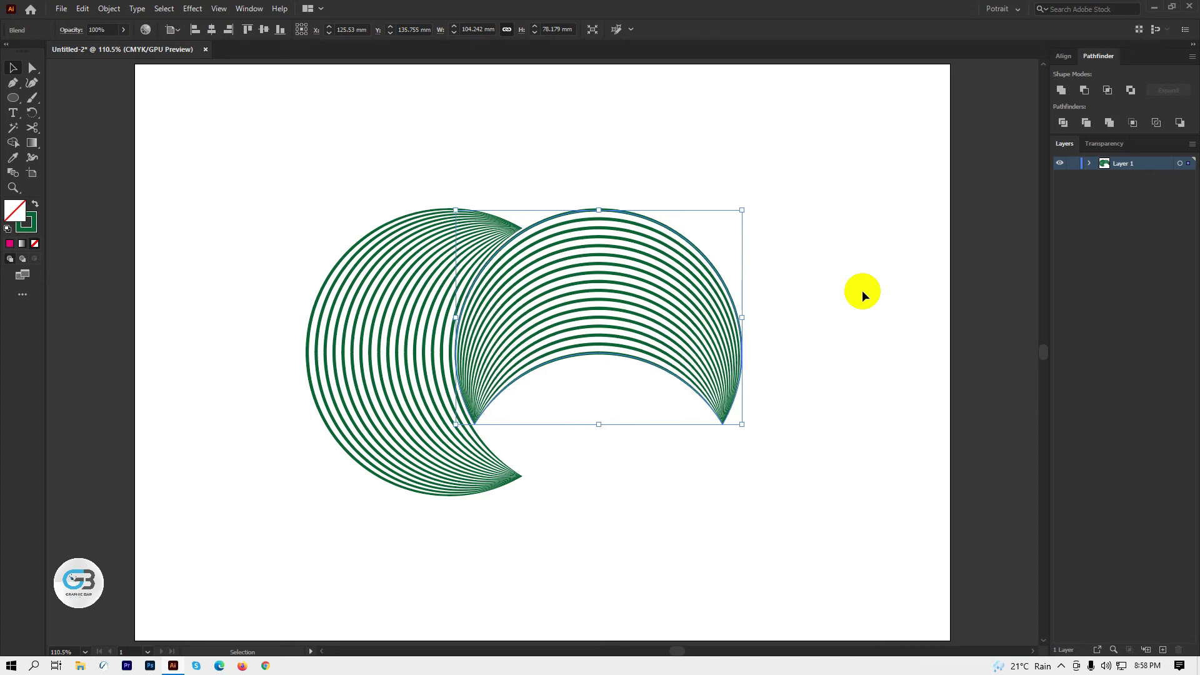
pyautogui.click(774, 183)
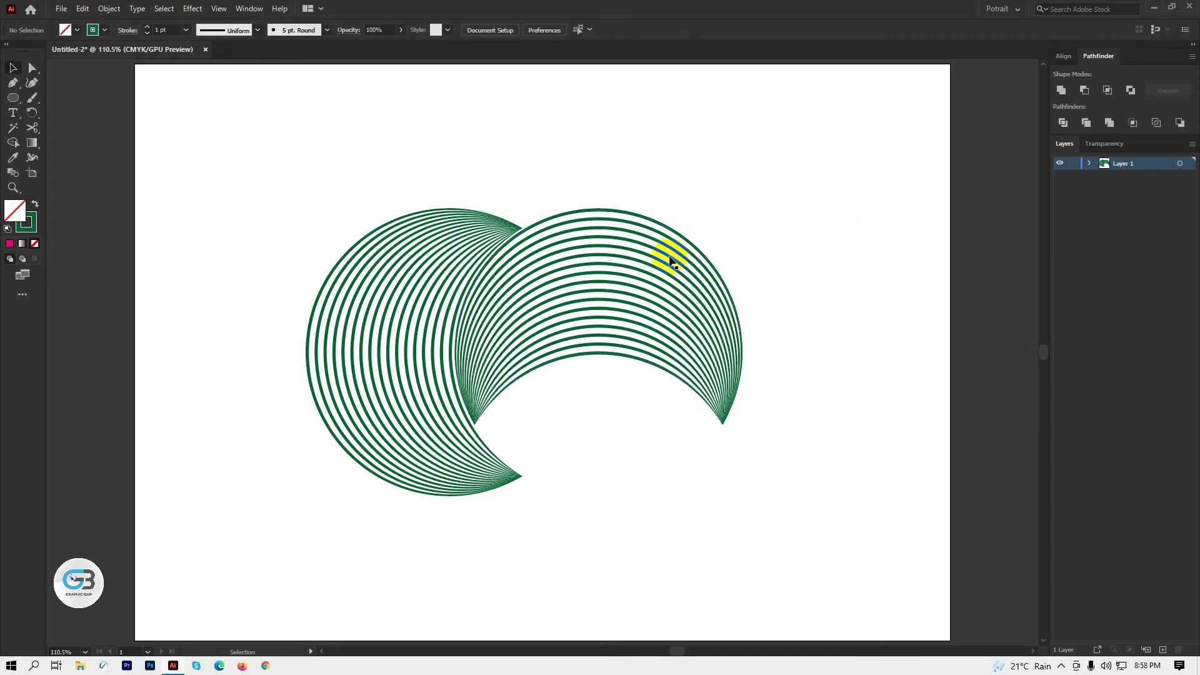
pyautogui.click(623, 276)
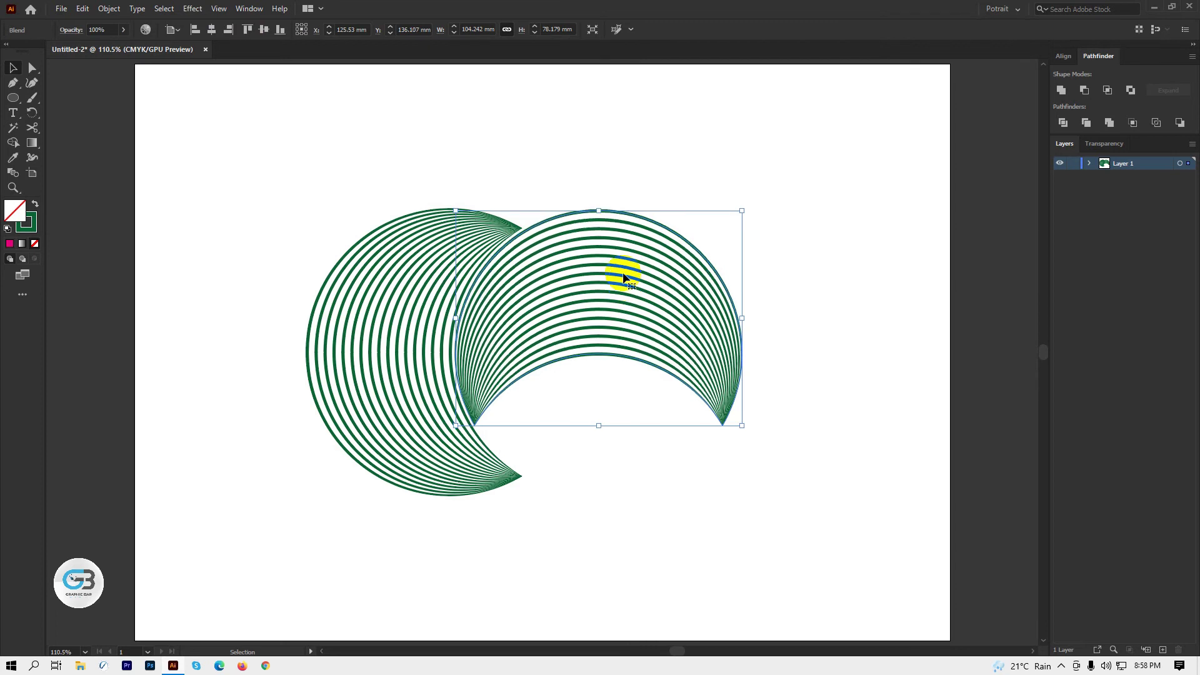
pyautogui.click(585, 118)
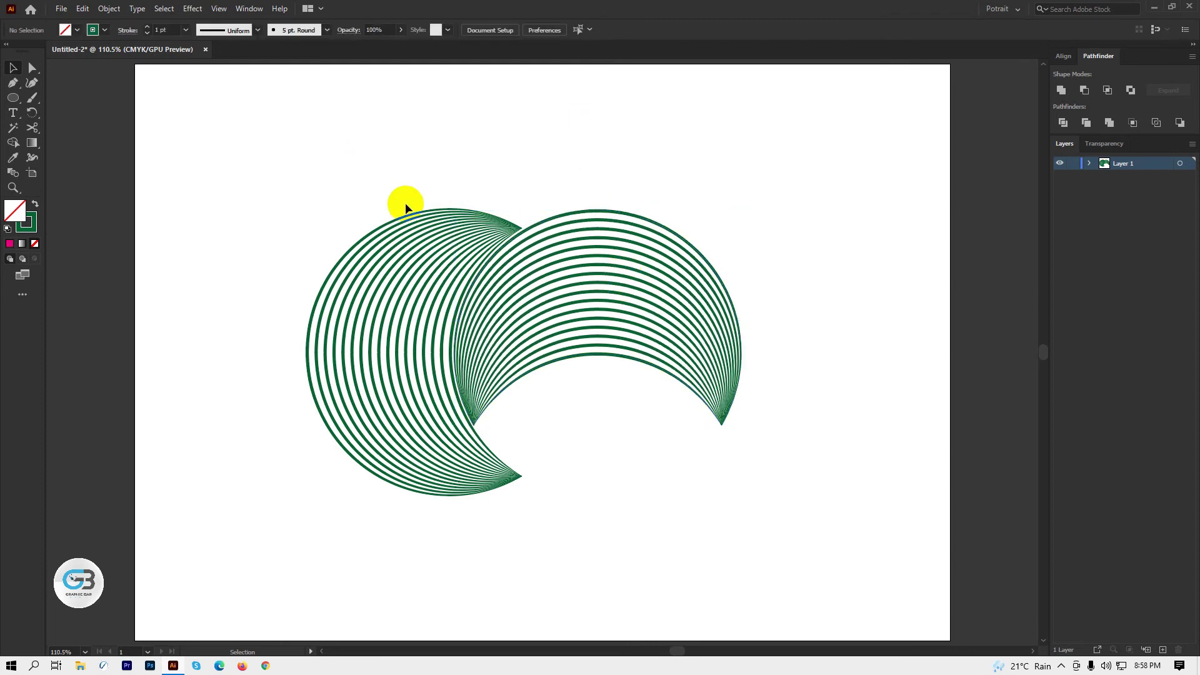
# - Scale down both crescent blends together and move the pair higher up
pyautogui.moveTo(294, 142); pyautogui.dragTo(624, 562)
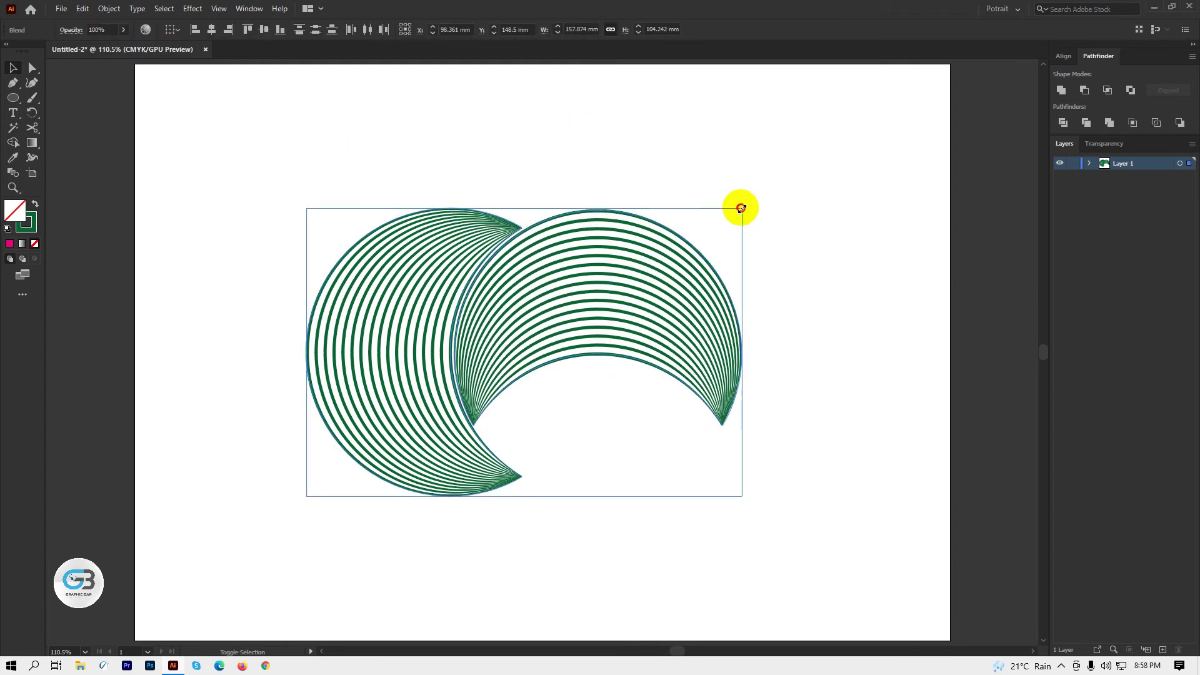
pyautogui.moveTo(741, 208); pyautogui.dragTo(674, 253)
pyautogui.moveTo(550, 303); pyautogui.dragTo(562, 220)
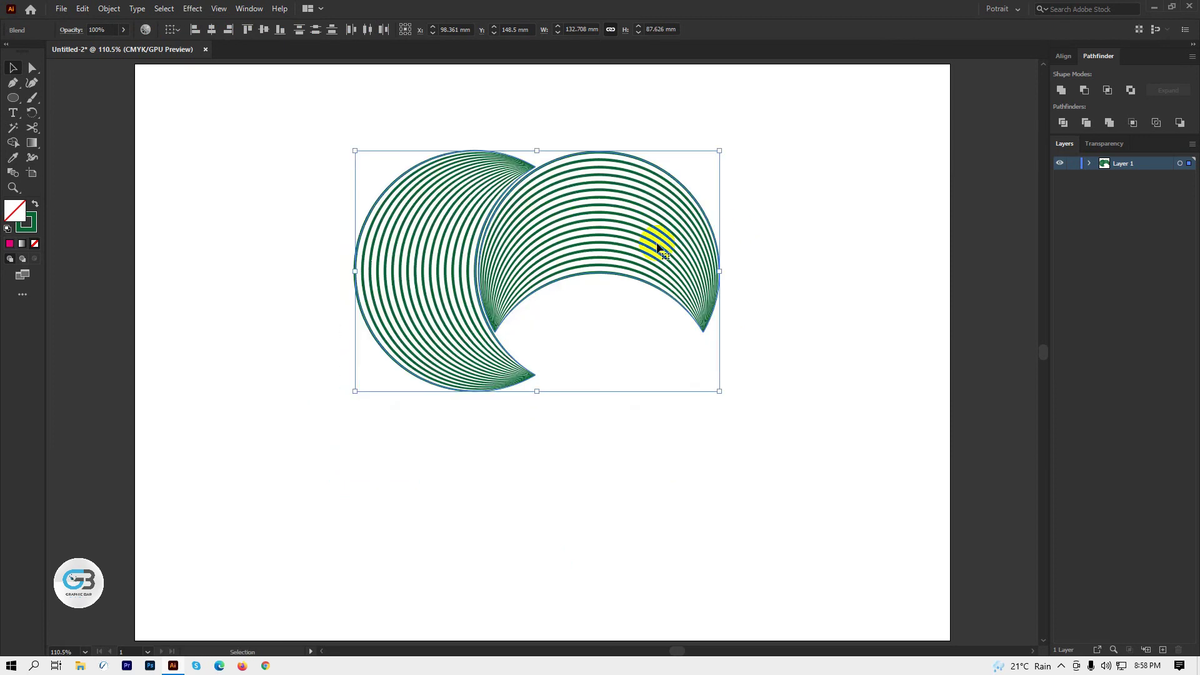
pyautogui.click(810, 232)
pyautogui.moveTo(356, 126); pyautogui.dragTo(729, 335)
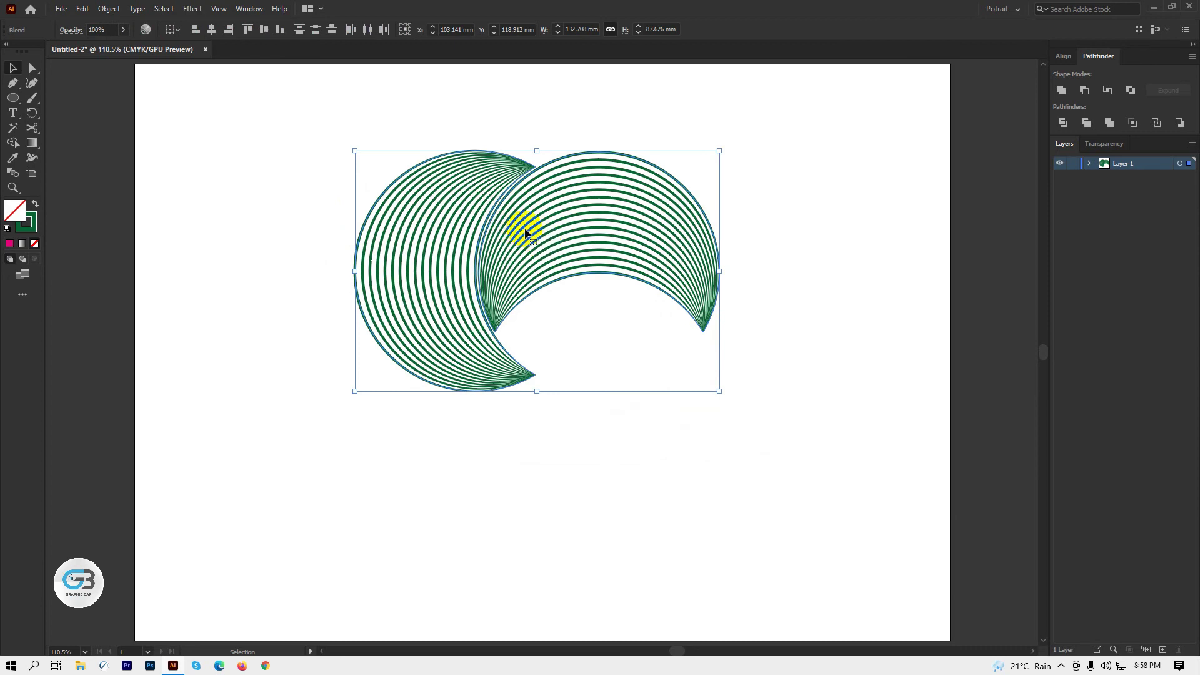
# - Add a copy of the pair below, rotated 180°, and interlock it with the originals
pyautogui.moveTo(525, 233); pyautogui.dragTo(522, 500)
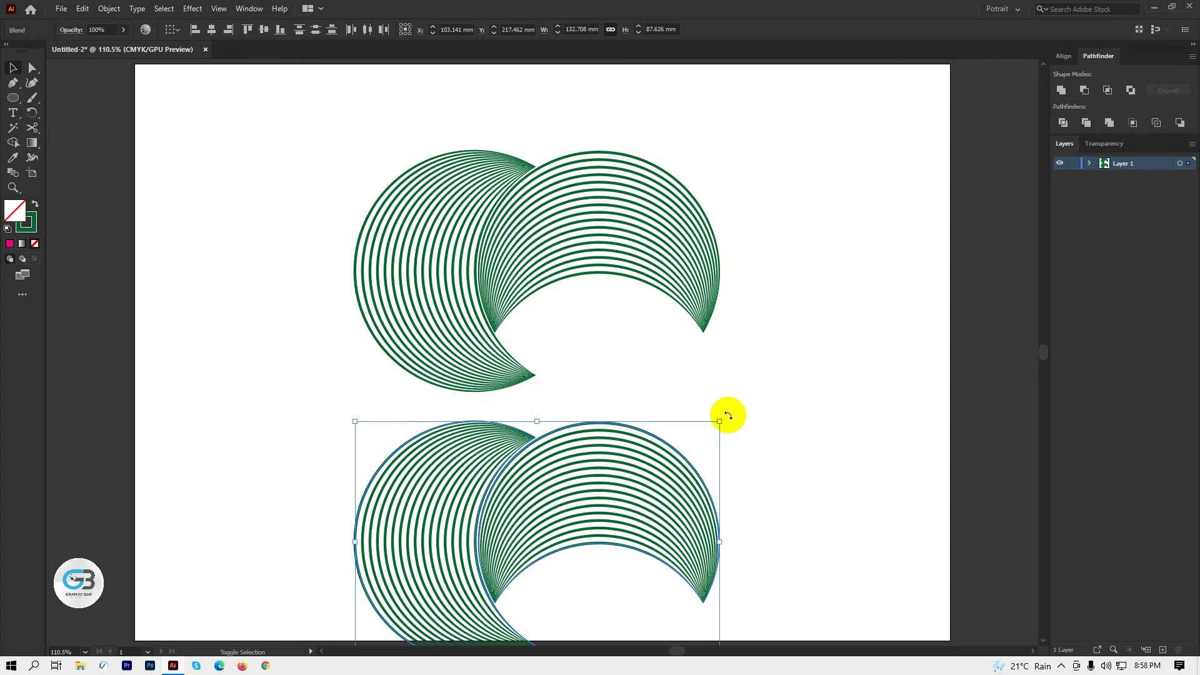
pyautogui.moveTo(728, 413)
pyautogui.mouseDown()
pyautogui.moveTo(343, 491)
pyautogui.moveTo(350, 558)
pyautogui.mouseUp()
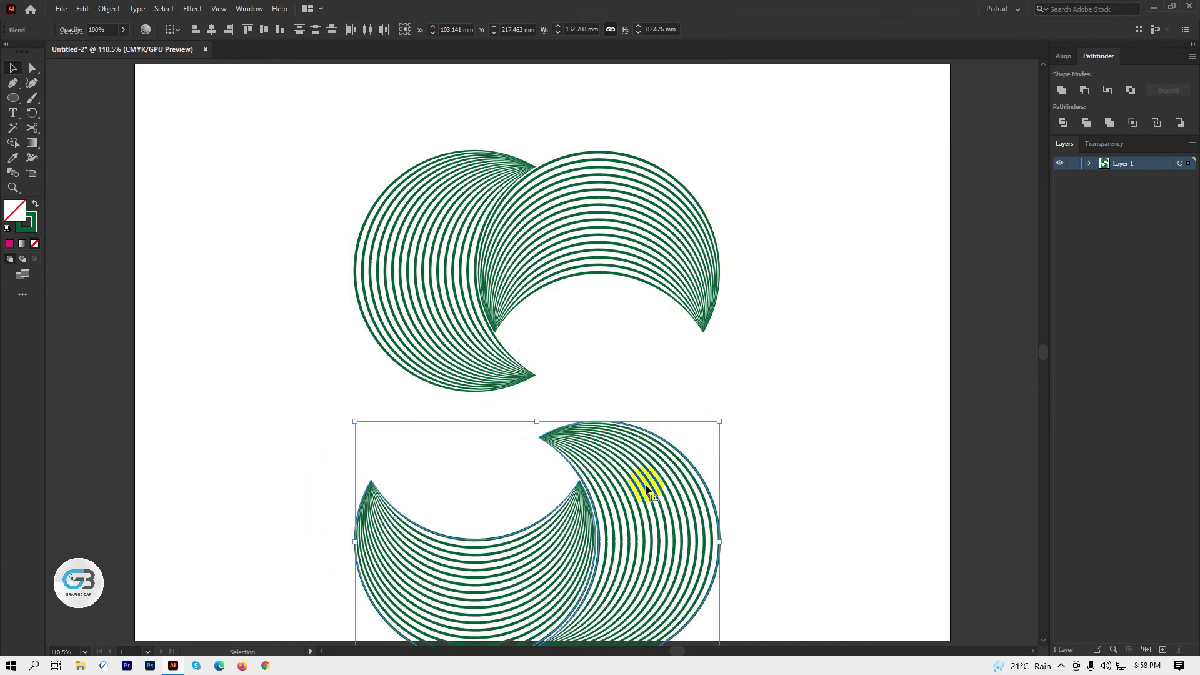
pyautogui.moveTo(612, 540); pyautogui.dragTo(612, 401)
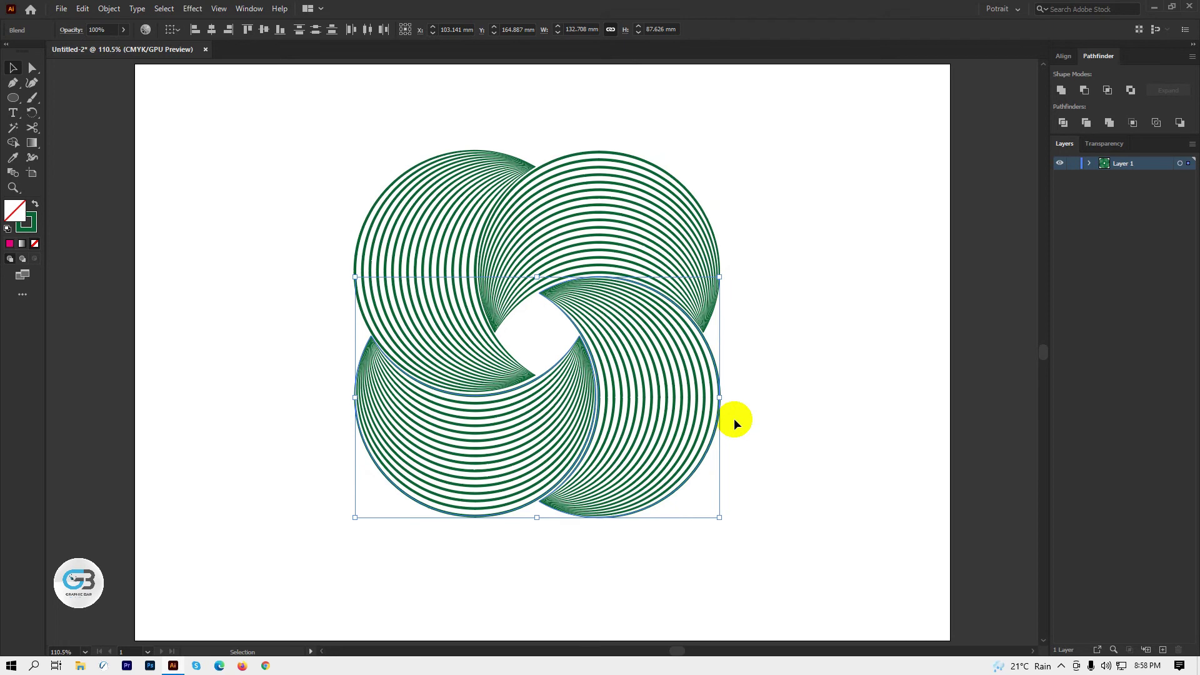
pyautogui.press('Up')
pyautogui.press('Left')
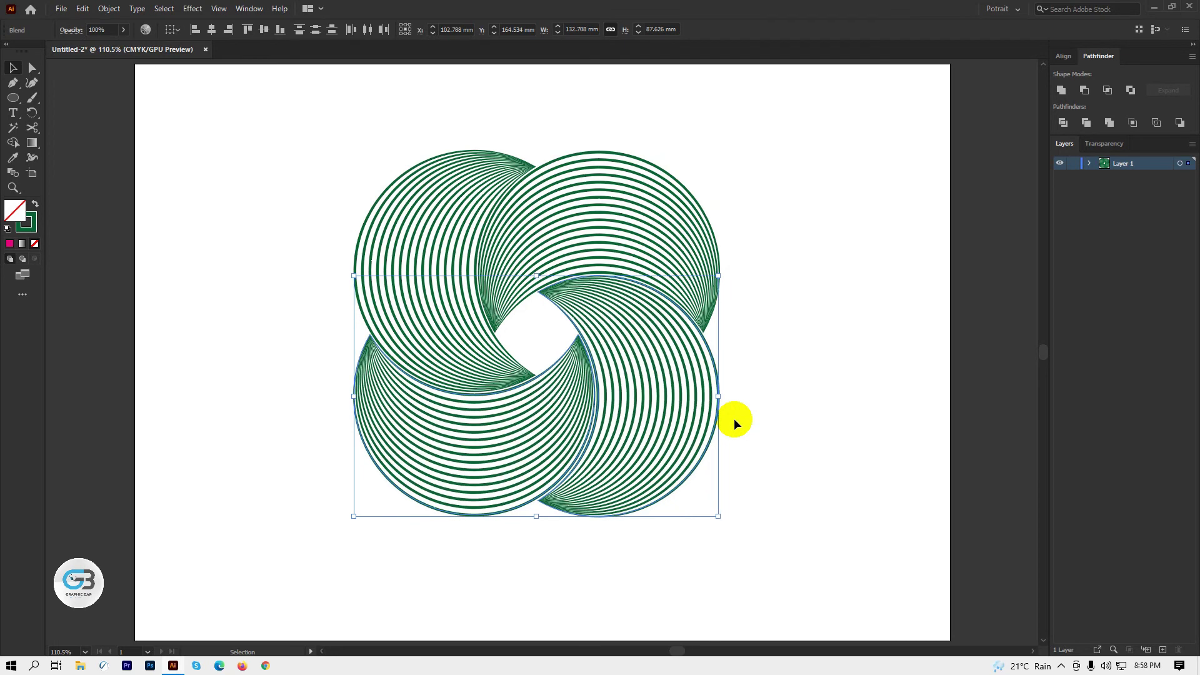
# - Fit the artboard in view and group all four crescent blends into one 133 mm emblem
pyautogui.click(767, 358)
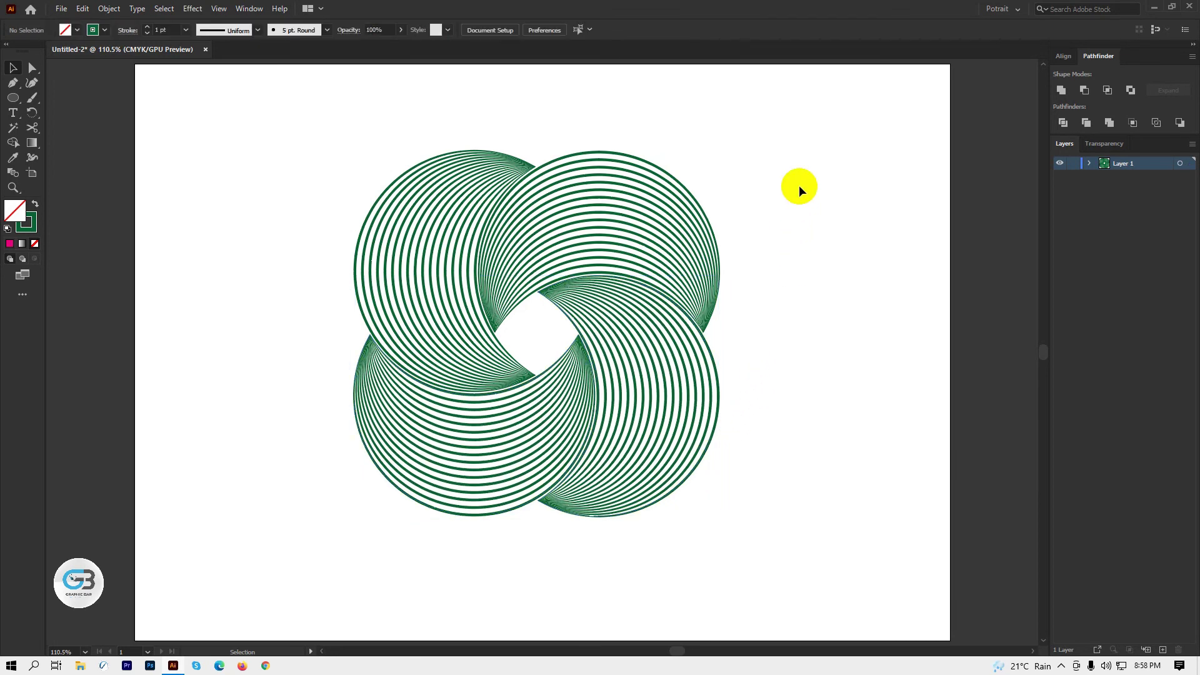
pyautogui.scroll(-3, 443, 481)
pyautogui.scroll(-3, 444, 481)
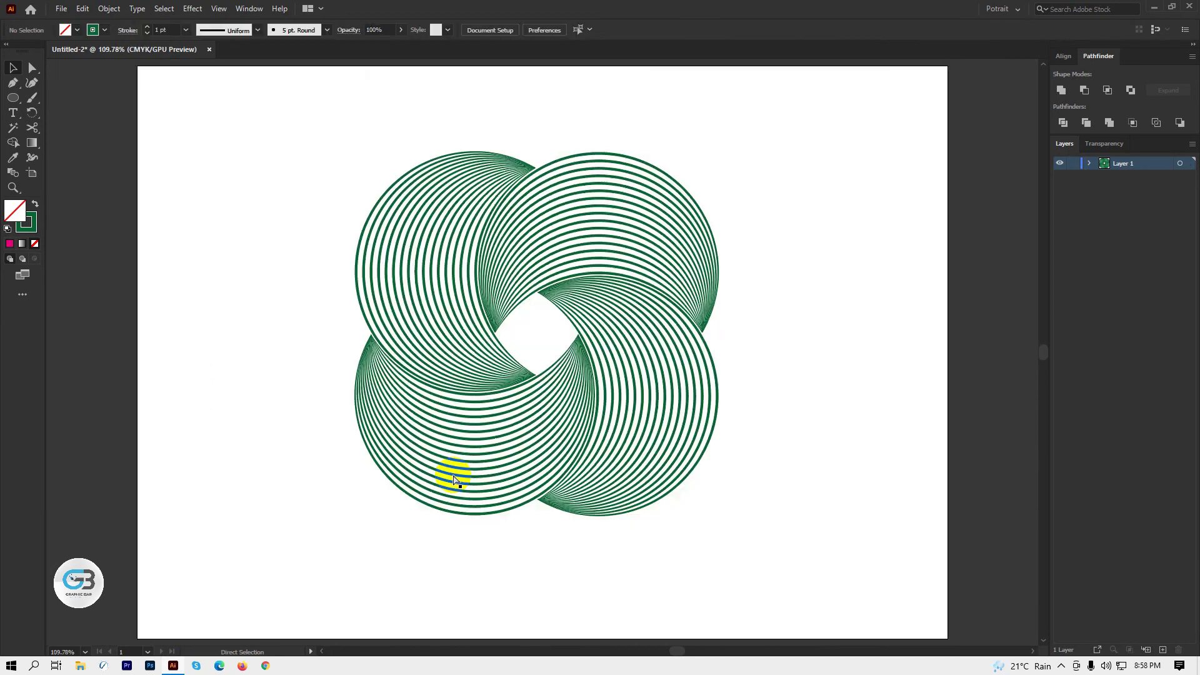
pyautogui.hotkey('ctrl', '0')
pyautogui.click(669, 195)
pyautogui.click(431, 199)
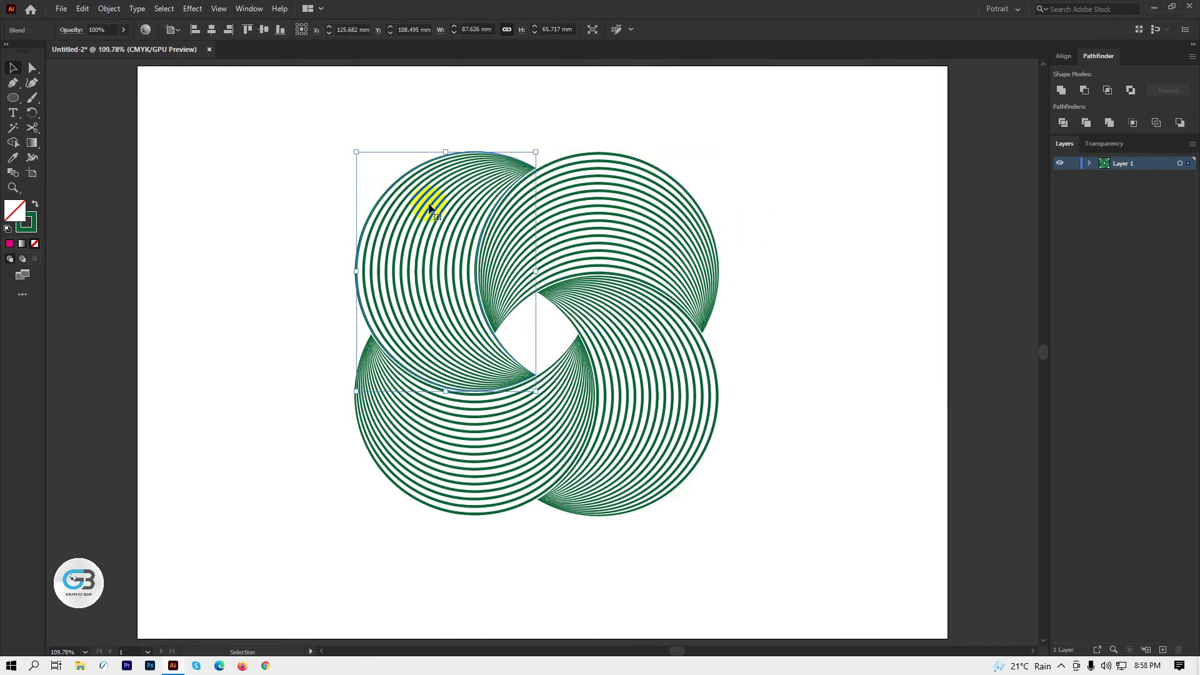
pyautogui.click(456, 455)
pyautogui.click(681, 407)
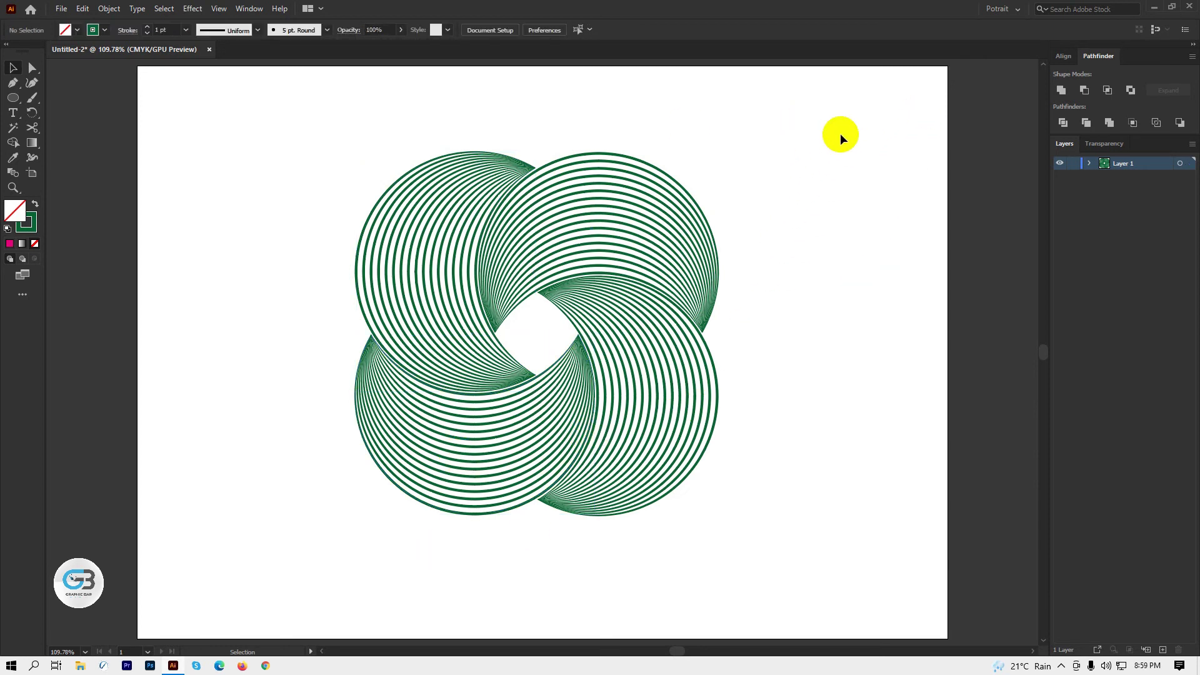
pyautogui.moveTo(840, 133); pyautogui.dragTo(195, 572)
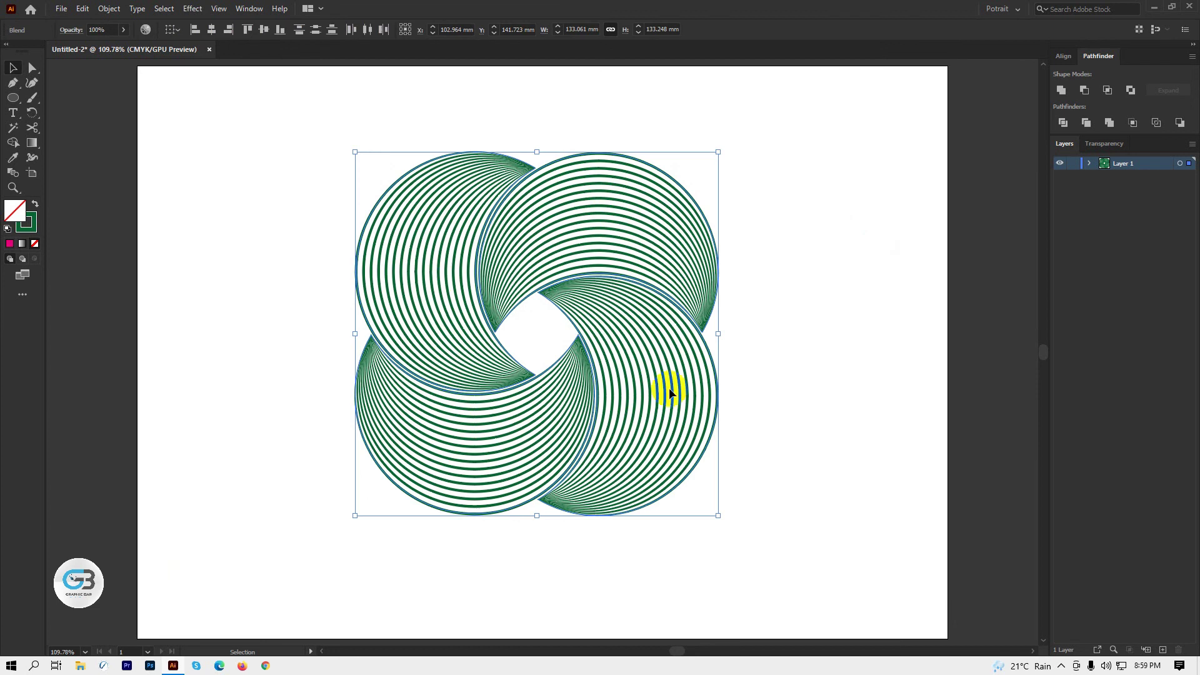
pyautogui.press('a')
pyautogui.press('v')
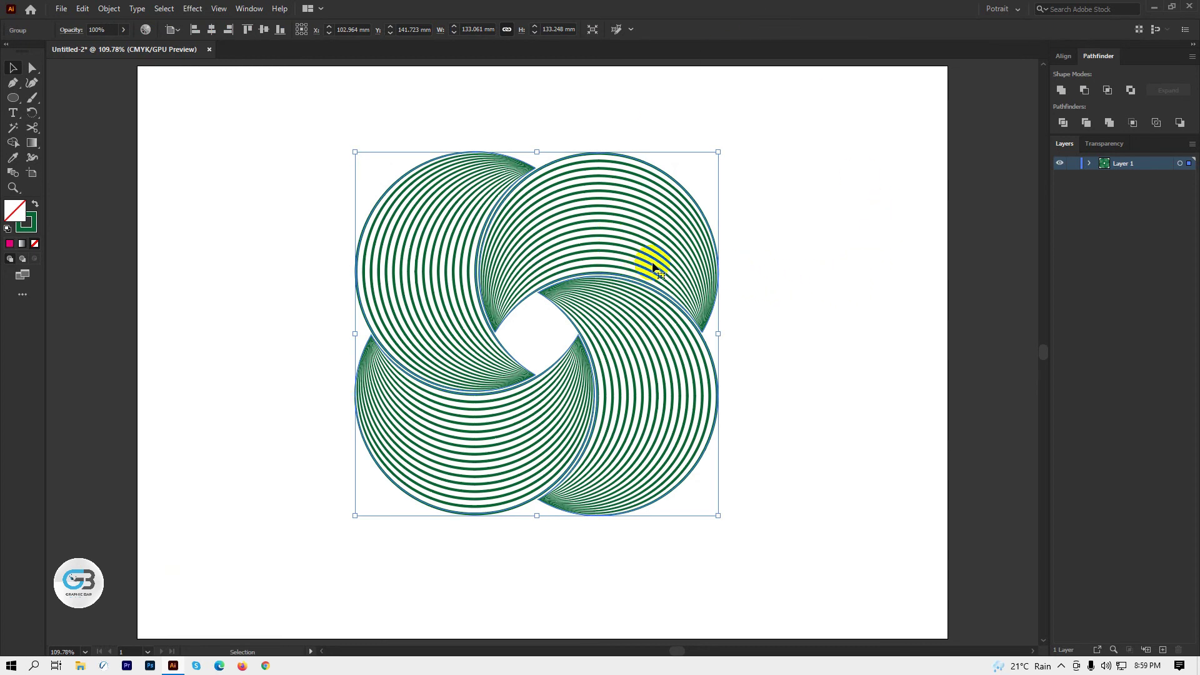
# - Shrink the knot emblem to about 94.6 mm and Alt-drag a copy beside it
pyautogui.click(713, 156)
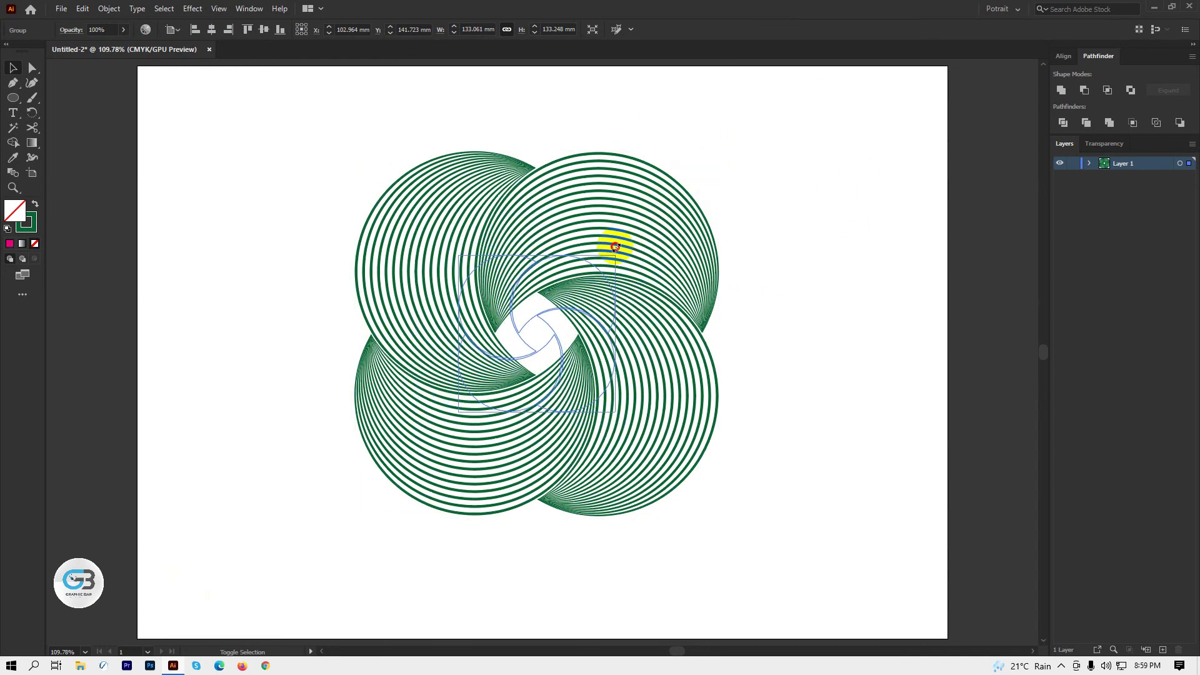
pyautogui.moveTo(619, 241)
pyautogui.mouseDown()
pyautogui.moveTo(660, 170)
pyautogui.moveTo(667, 207)
pyautogui.mouseUp()
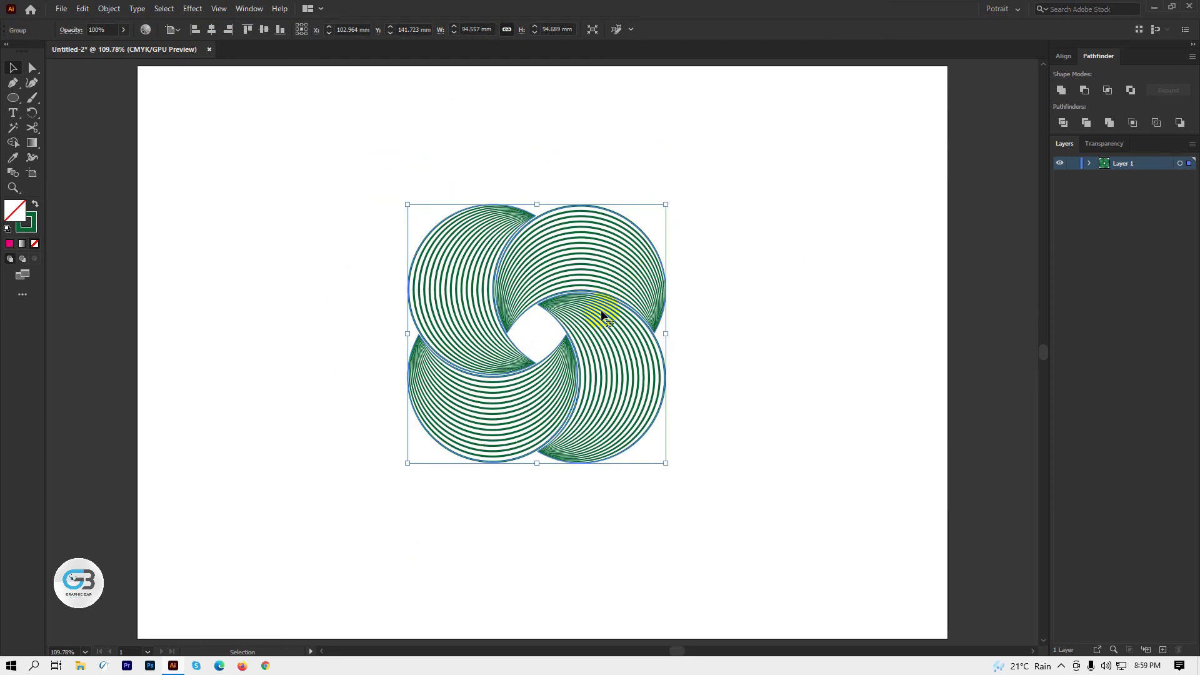
pyautogui.moveTo(603, 314)
pyautogui.mouseDown()
pyautogui.moveTo(451, 320)
pyautogui.moveTo(811, 297)
pyautogui.mouseUp()
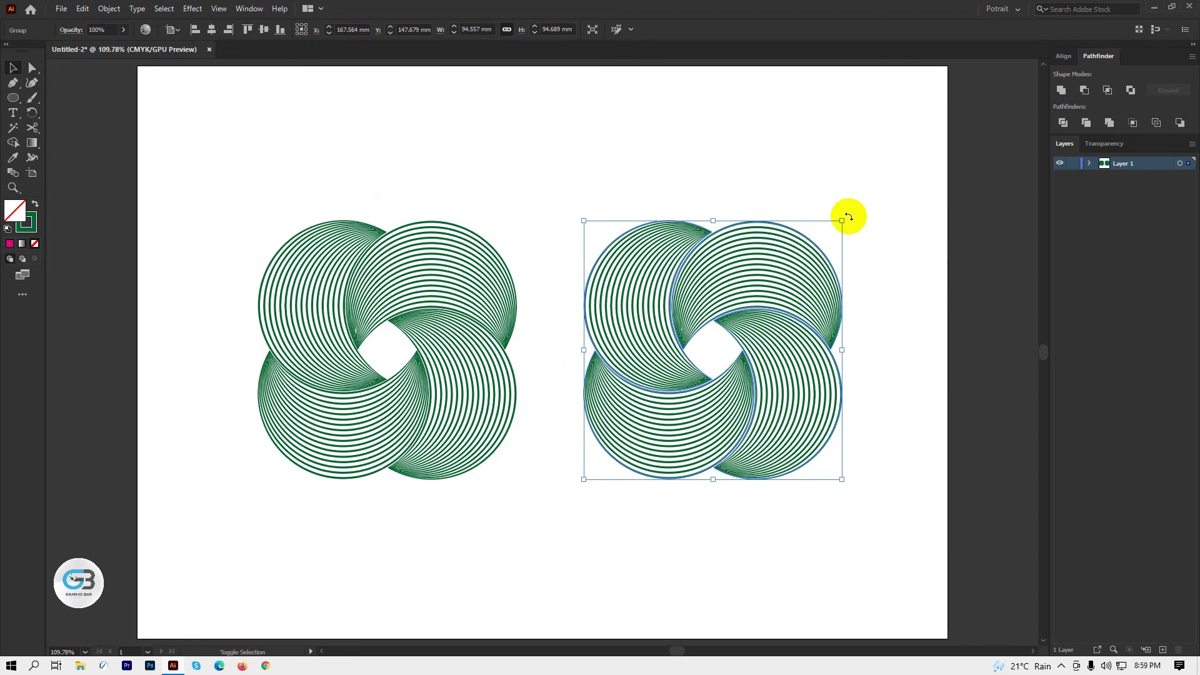
# - Rotate the right-hand emblem copy by 45° and deselect it
pyautogui.moveTo(843, 215); pyautogui.dragTo(825, 333)
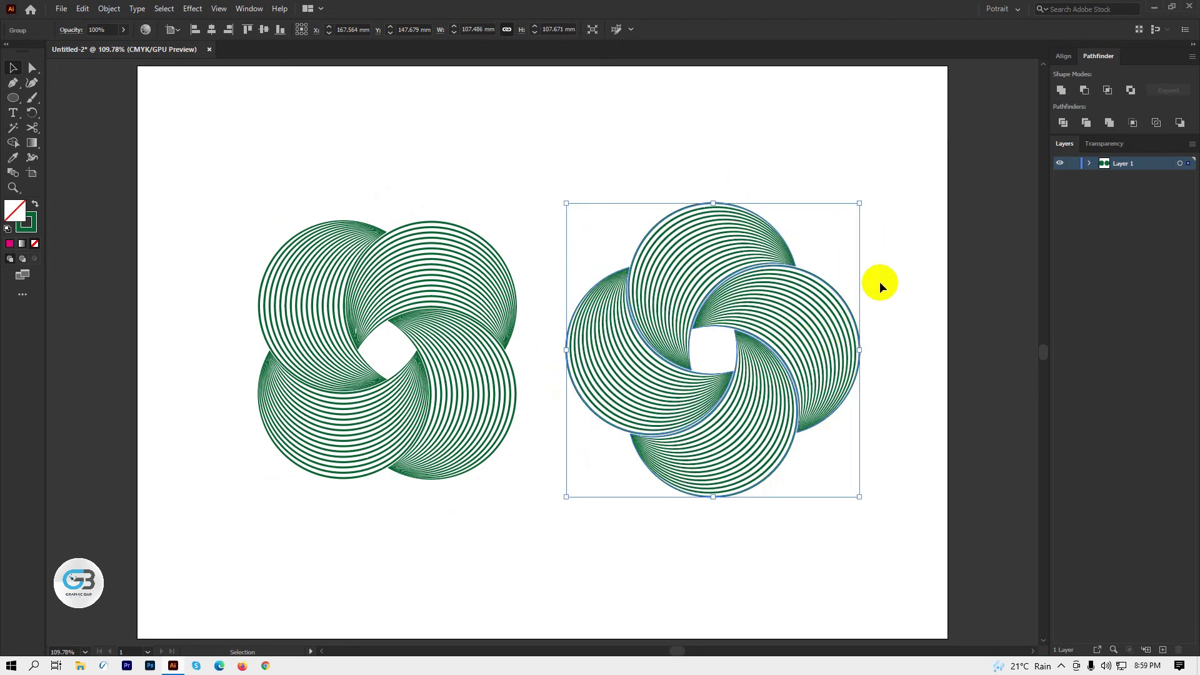
pyautogui.click(879, 275)
pyautogui.scroll(-3, 625, 303)
pyautogui.scroll(-2, 630, 305)
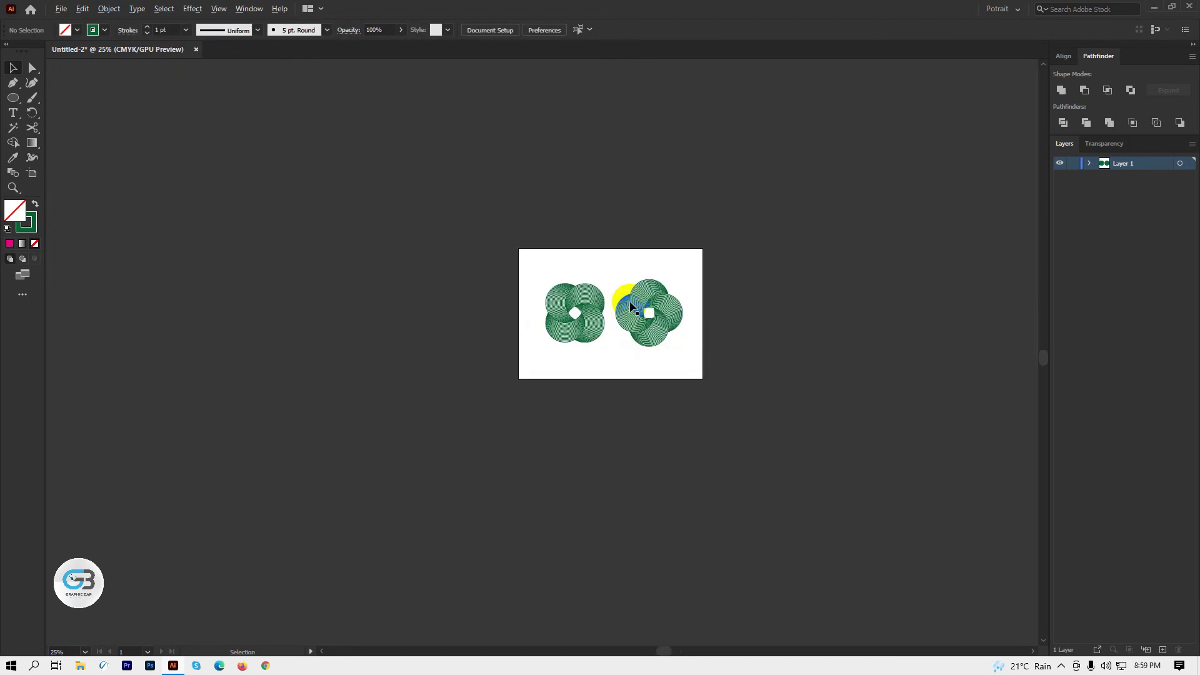
pyautogui.scroll(1, 631, 304)
pyautogui.scroll(2, 632, 304)
pyautogui.scroll(2, 633, 304)
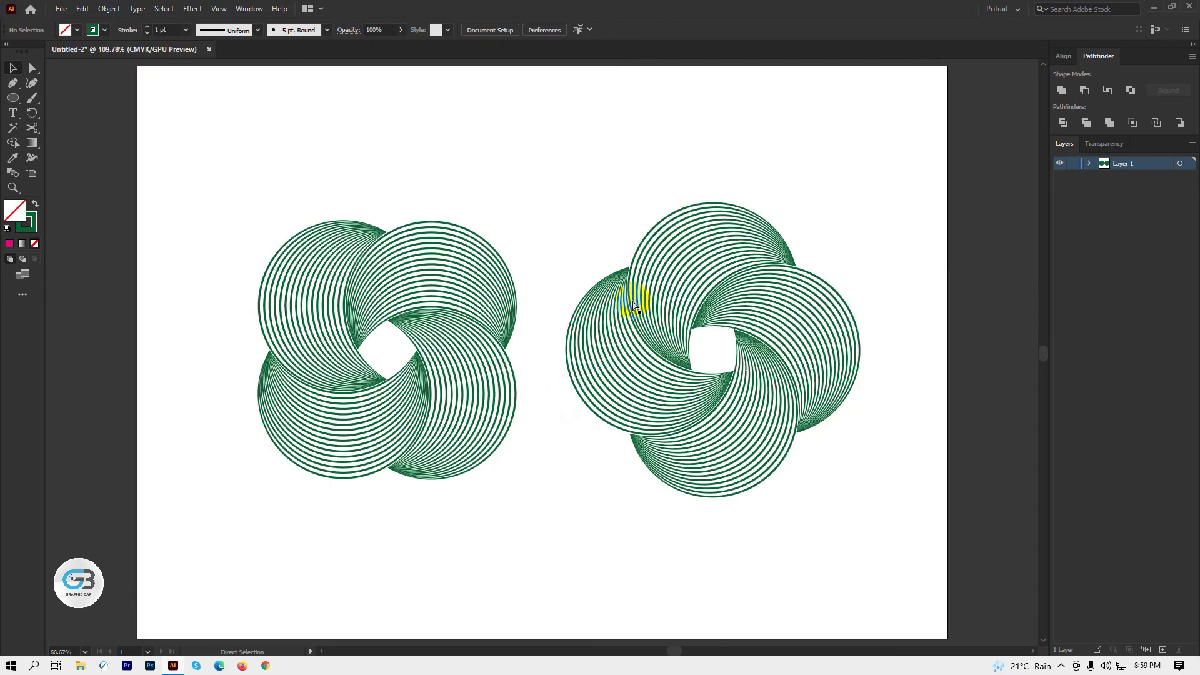